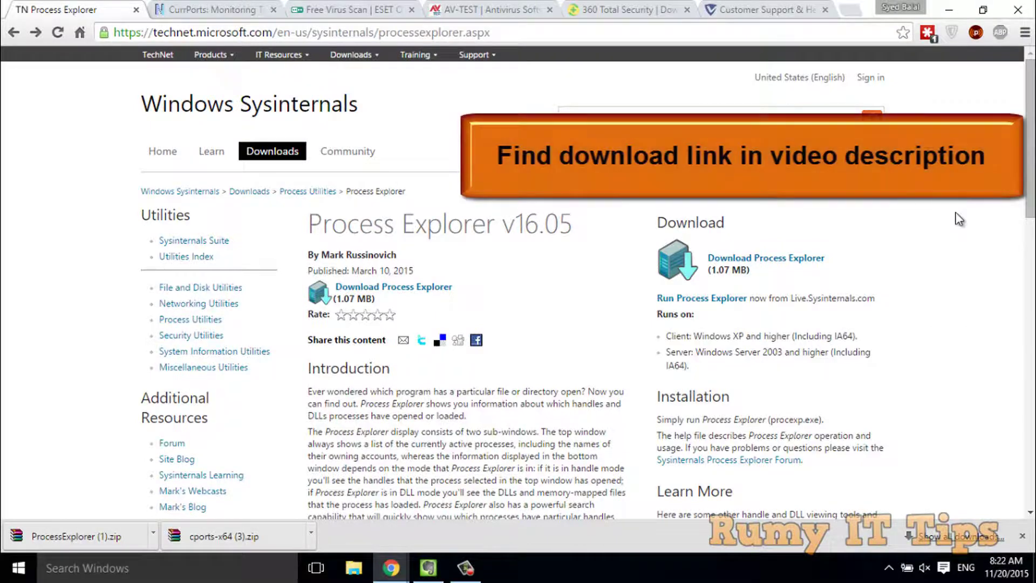
Step: Open the downloaded ProcessExplorer (1).zip archive and run Process Explorer from it
drag(149, 33, 516, 33)
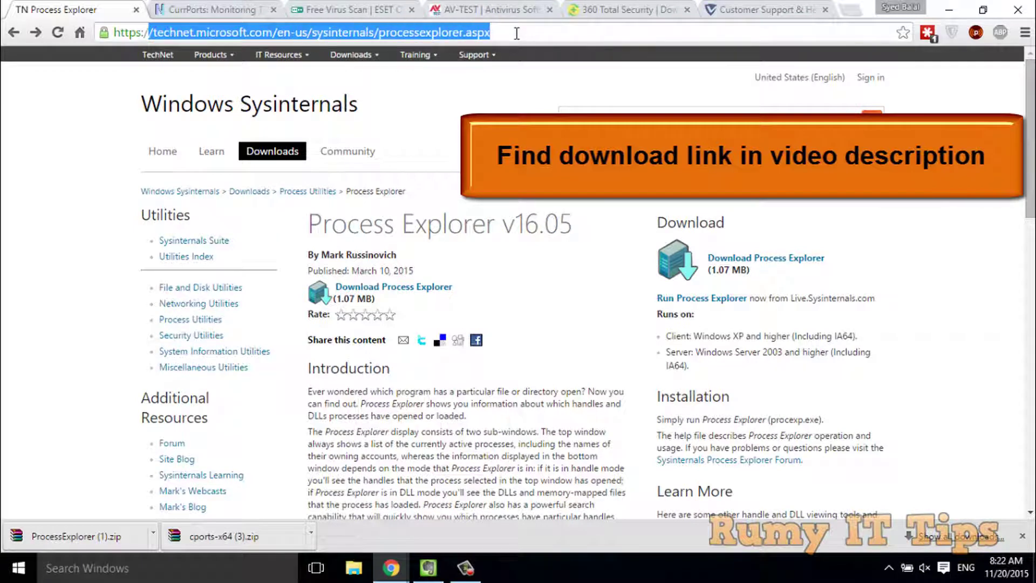
click(542, 82)
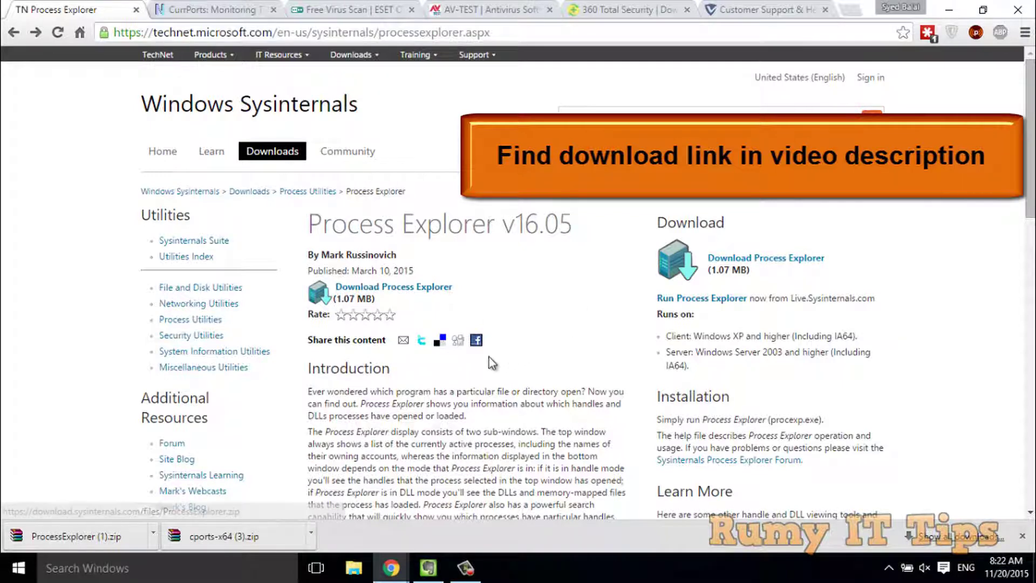
click(84, 536)
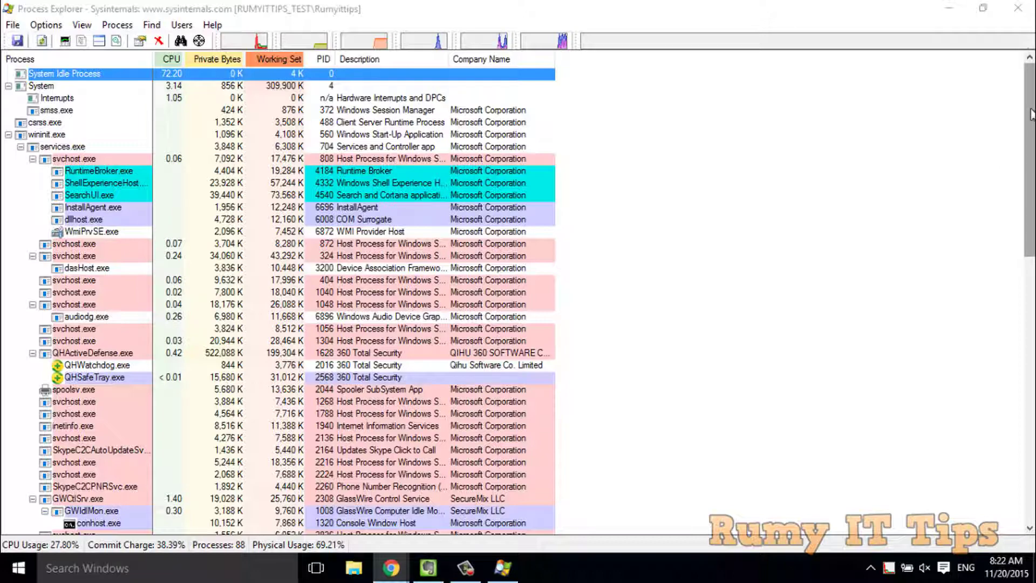
Step: Examine the running processes with their descriptions and company names, including DashlanePlugin.exe, for entries lacking publisher information
scroll(1030, 114, down, 5)
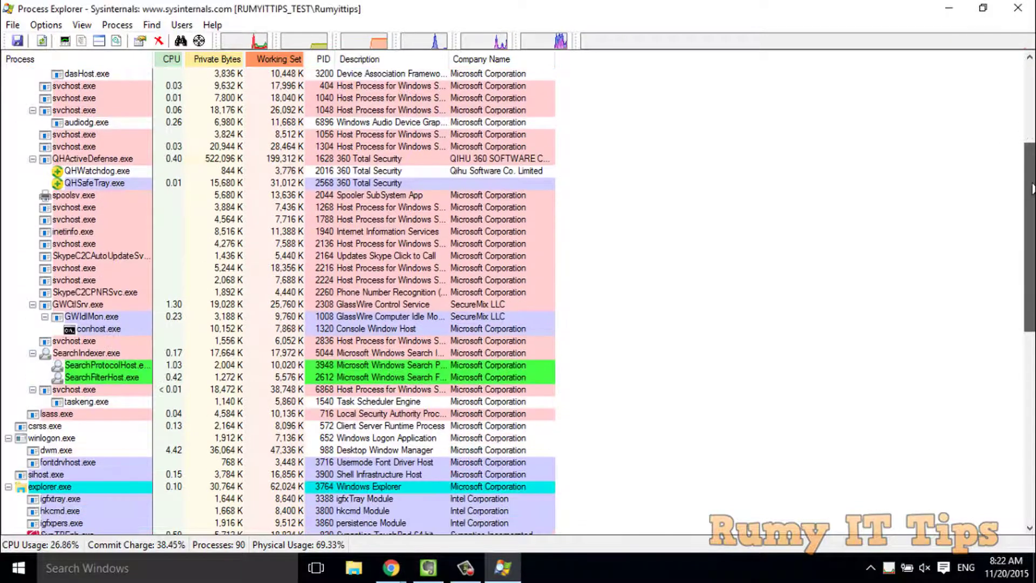
scroll(1031, 113, up, 5)
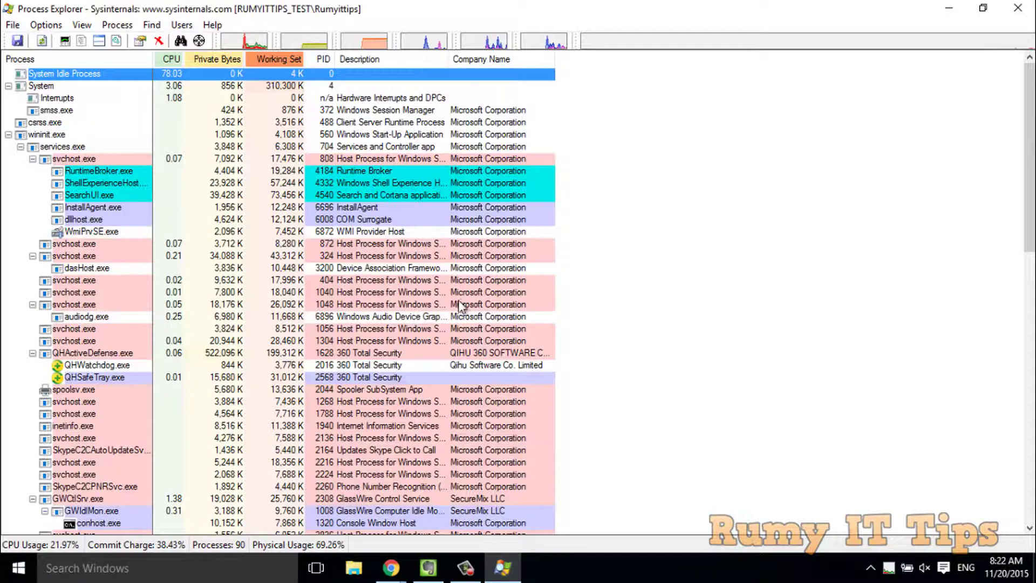
drag(1030, 163, 1033, 451)
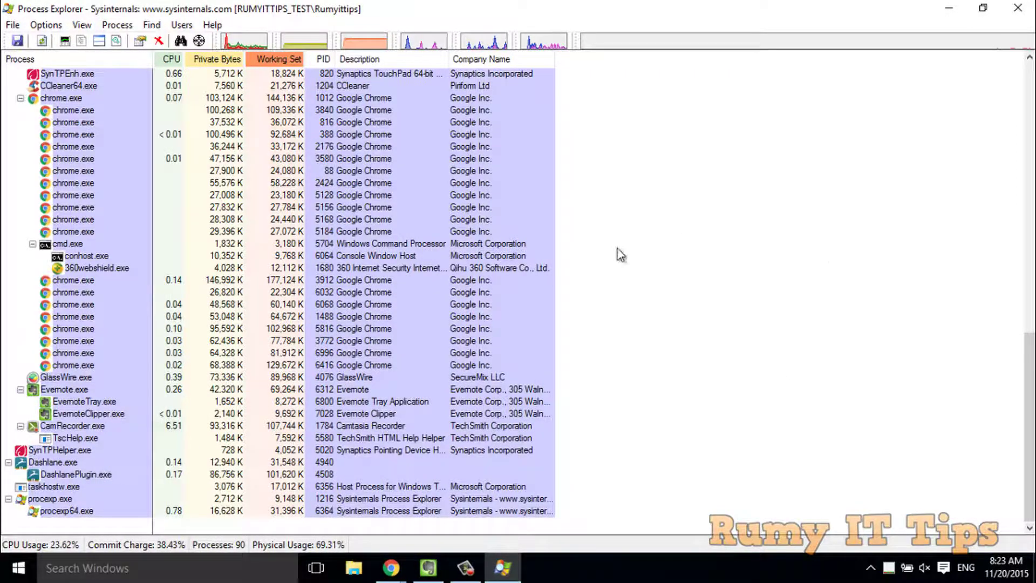
click(62, 474)
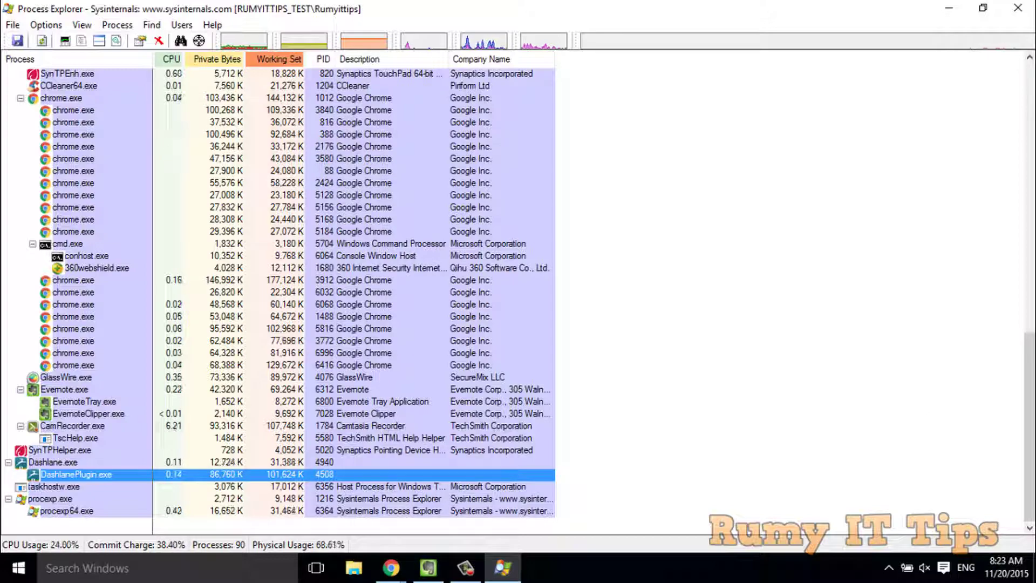
drag(1026, 399, 1025, 197)
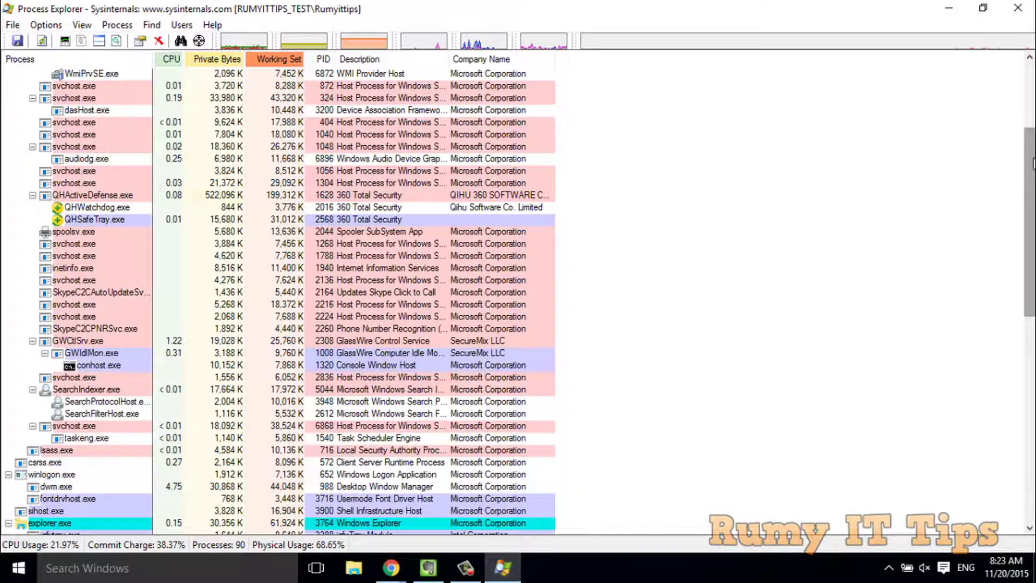
scroll(1029, 222, up, 5)
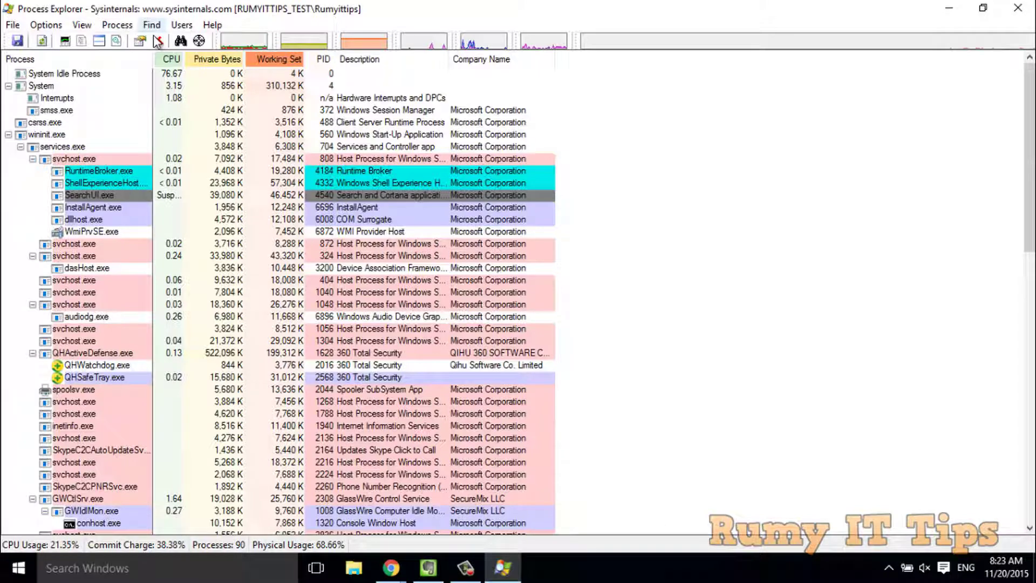
click(117, 25)
mouse_move(90, 27)
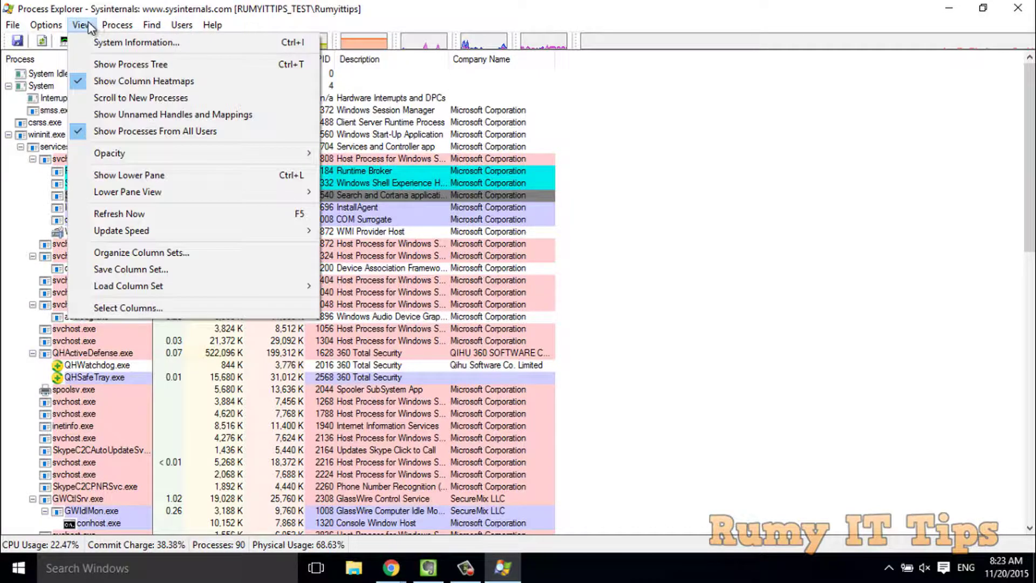
mouse_move(34, 27)
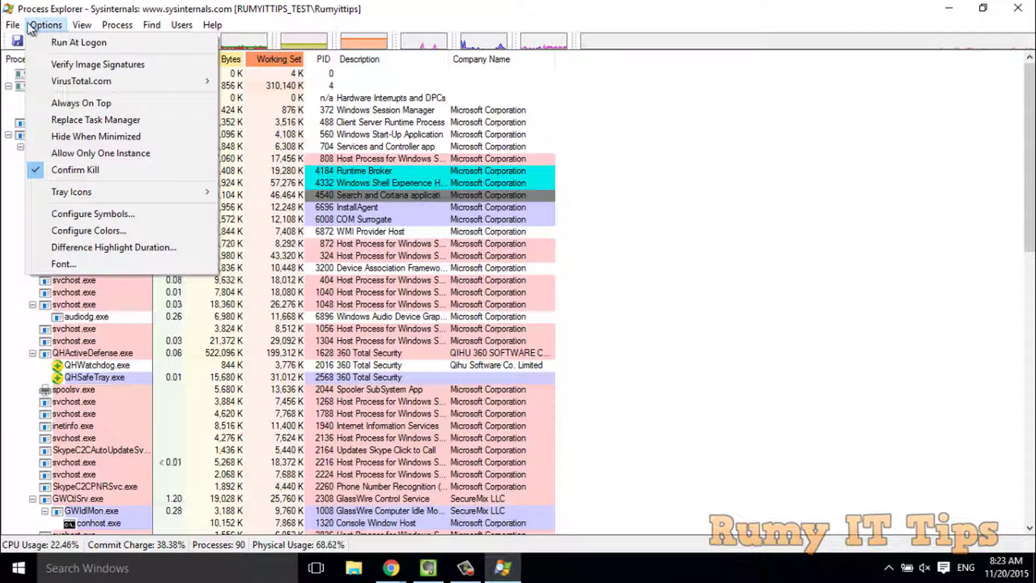
mouse_move(135, 28)
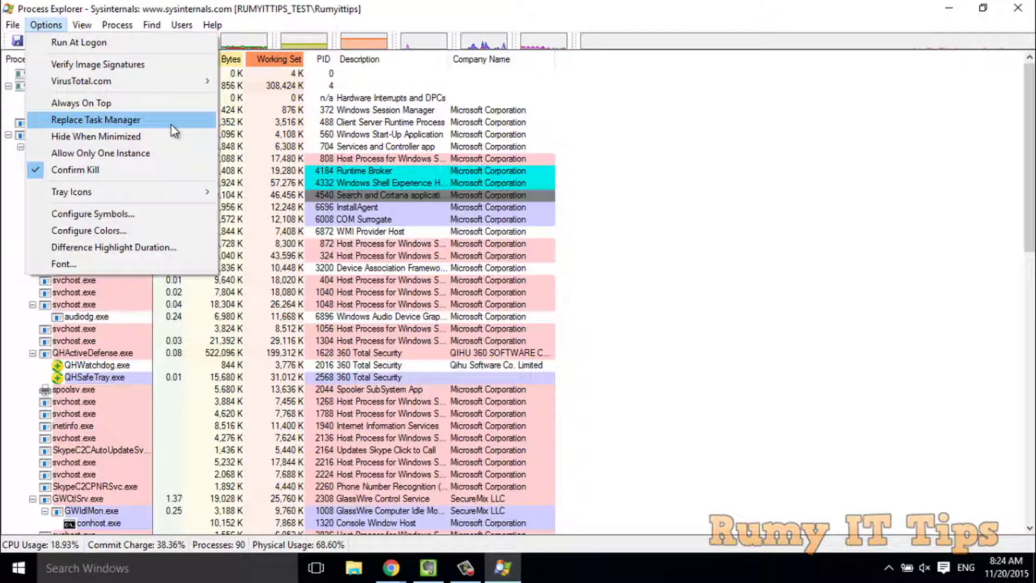
click(679, 202)
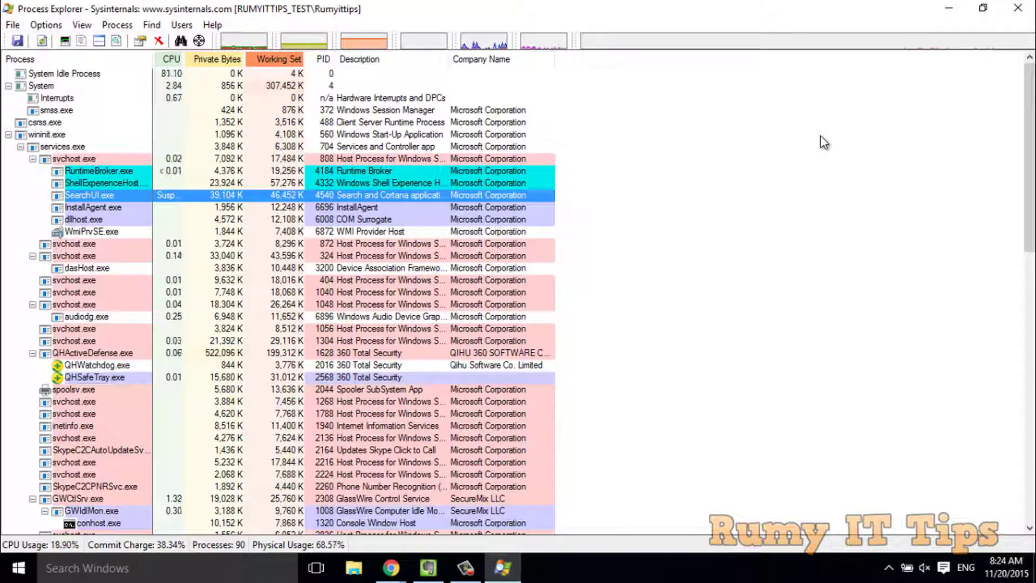
Step: Close Process Explorer and switch to the CurrPorts page in Chrome
click(1018, 11)
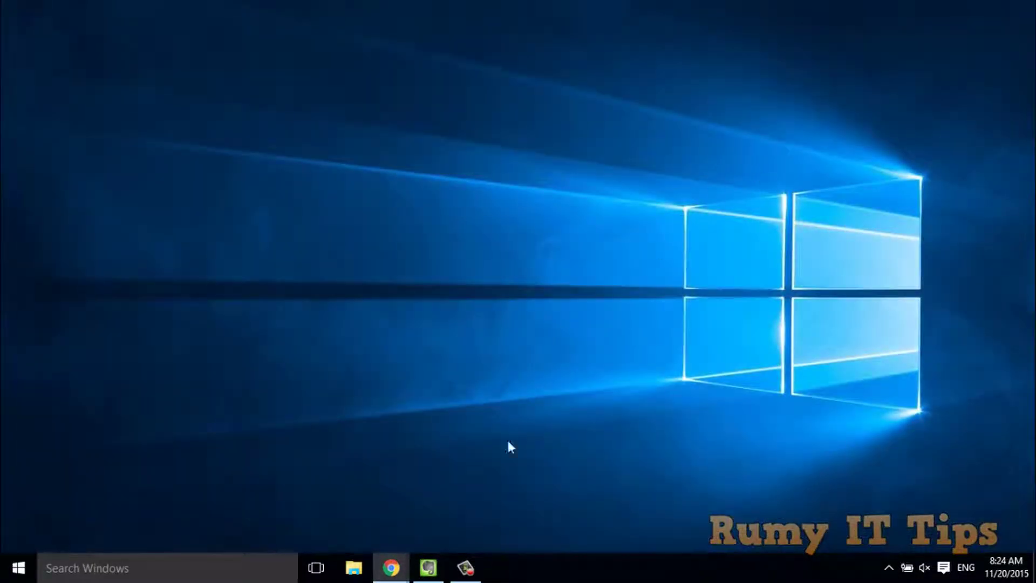
mouse_move(391, 567)
click(461, 525)
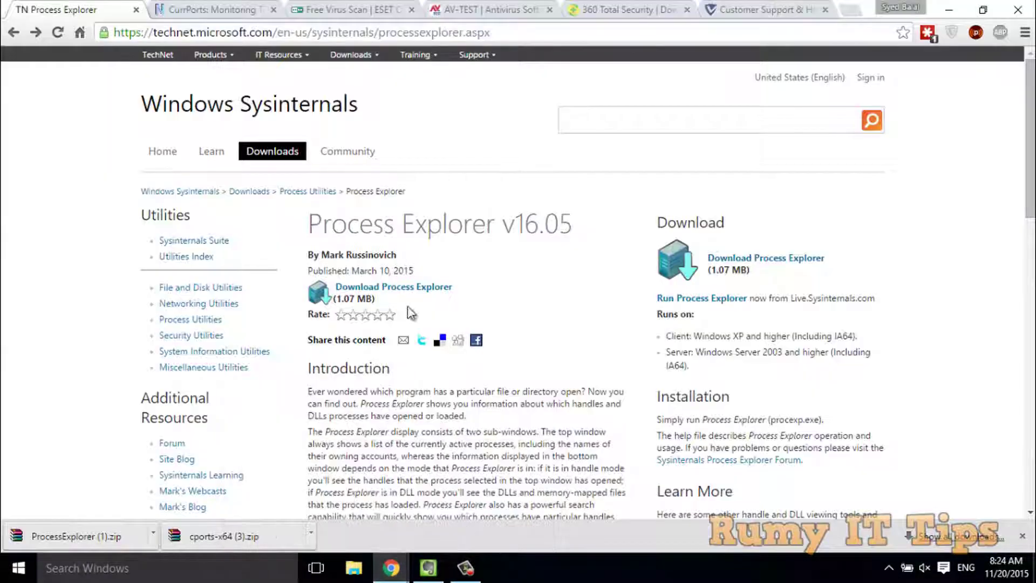
click(244, 8)
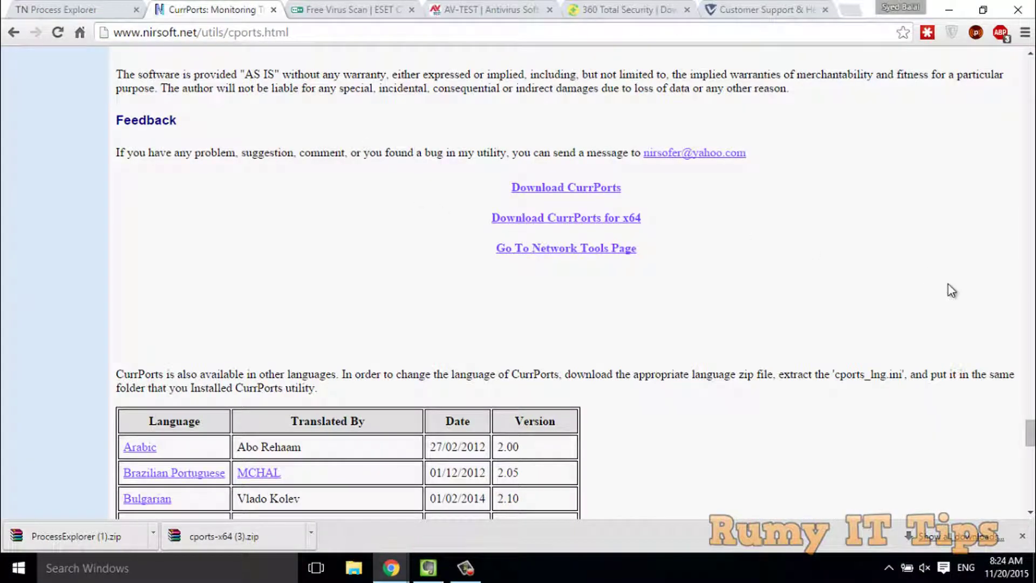
Step: Run cports.exe from the downloaded cports-x64 (3).zip archive and maximize the CurrPorts window
drag(1029, 432, 1029, 72)
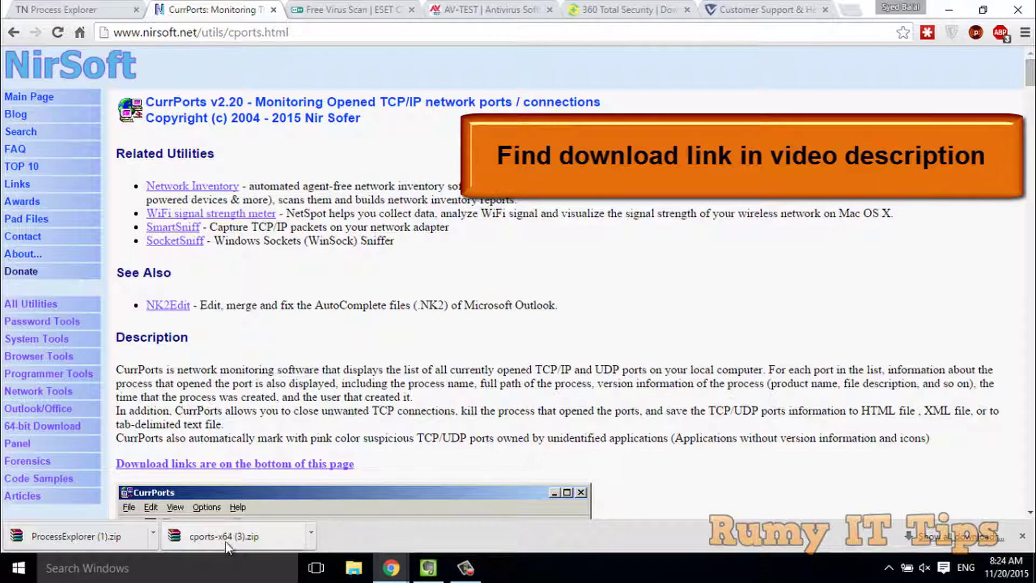
drag(1029, 73, 1030, 418)
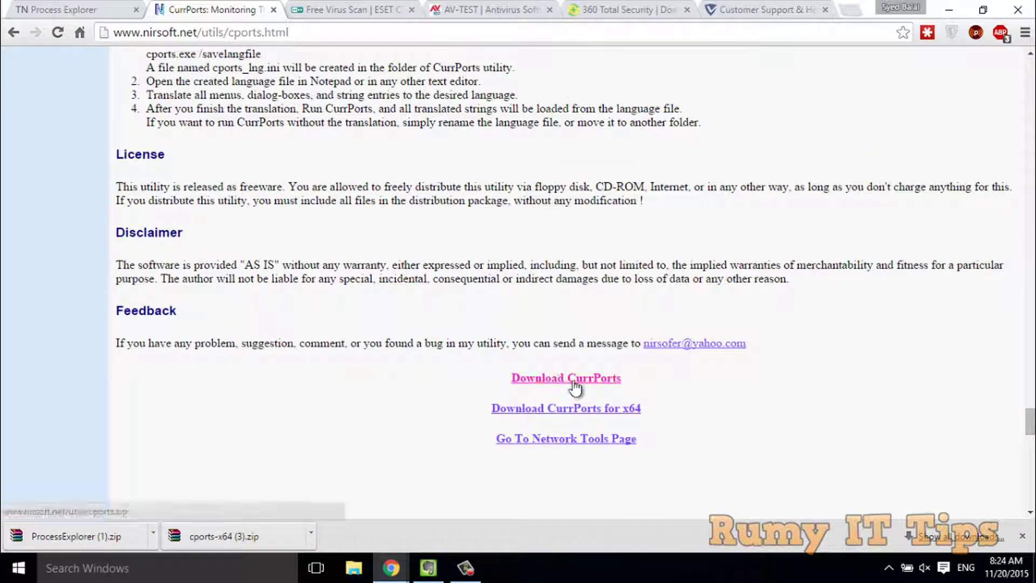
click(209, 537)
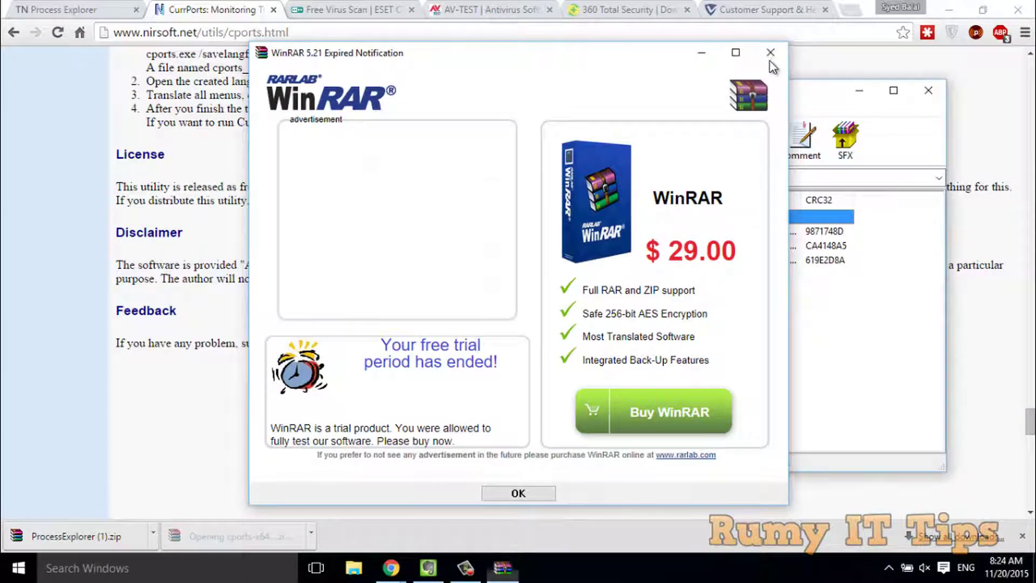
click(770, 54)
click(532, 247)
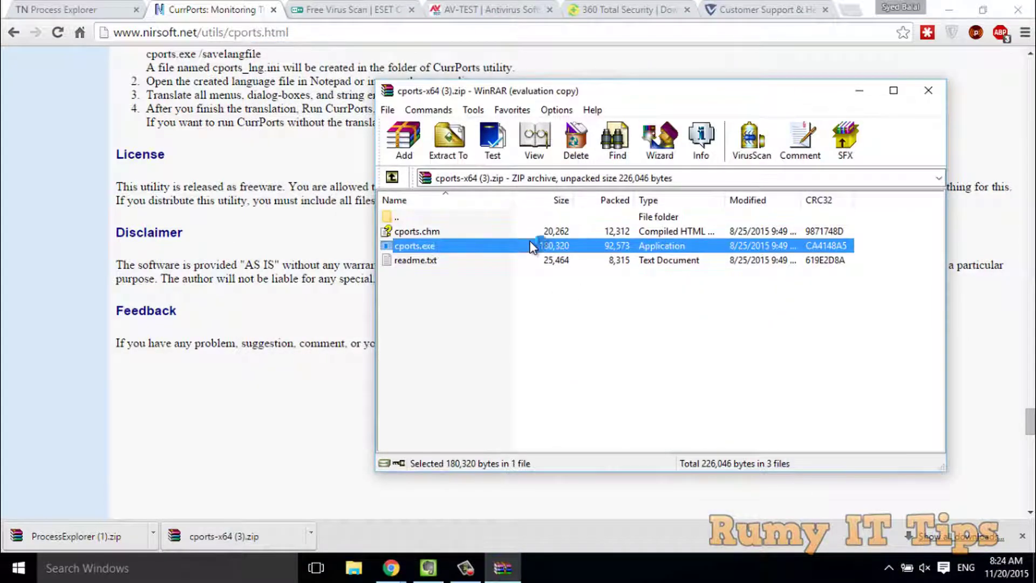
double_click(532, 246)
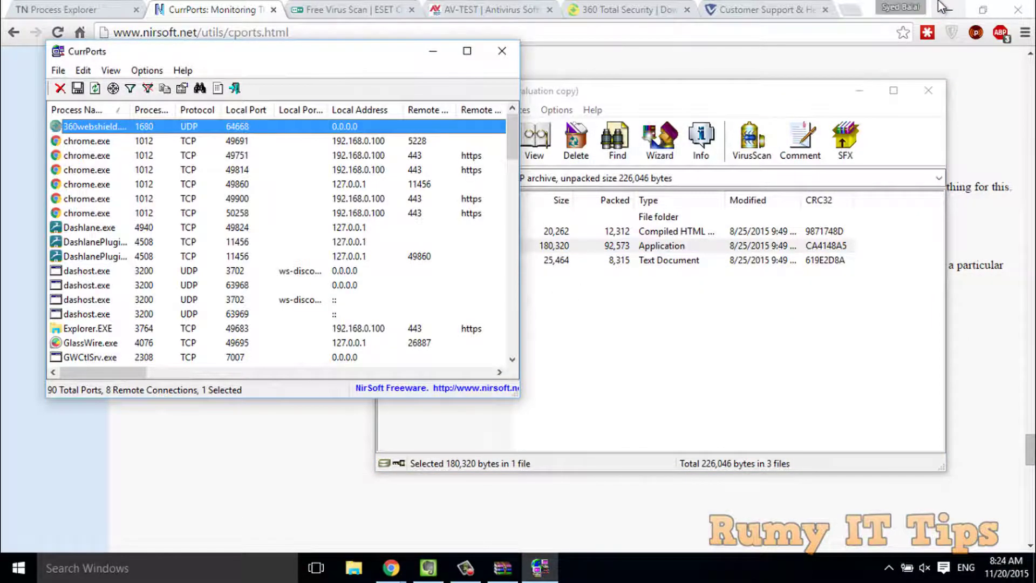
click(943, 7)
click(468, 51)
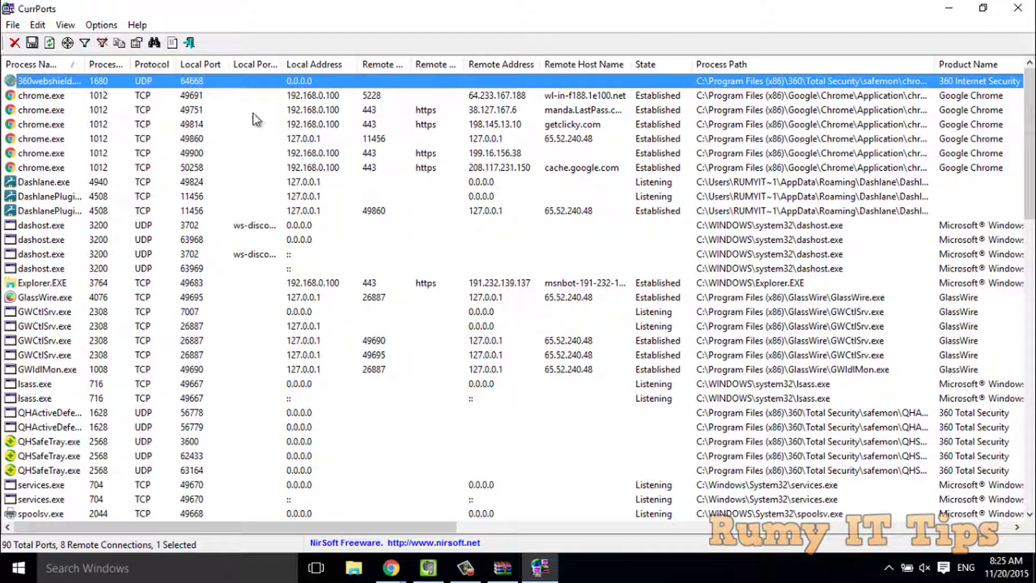
Step: Examine the ports, remote addresses and host names of the chrome.exe, svchost.exe and Unknown entries, and the actions available for a connection
click(241, 97)
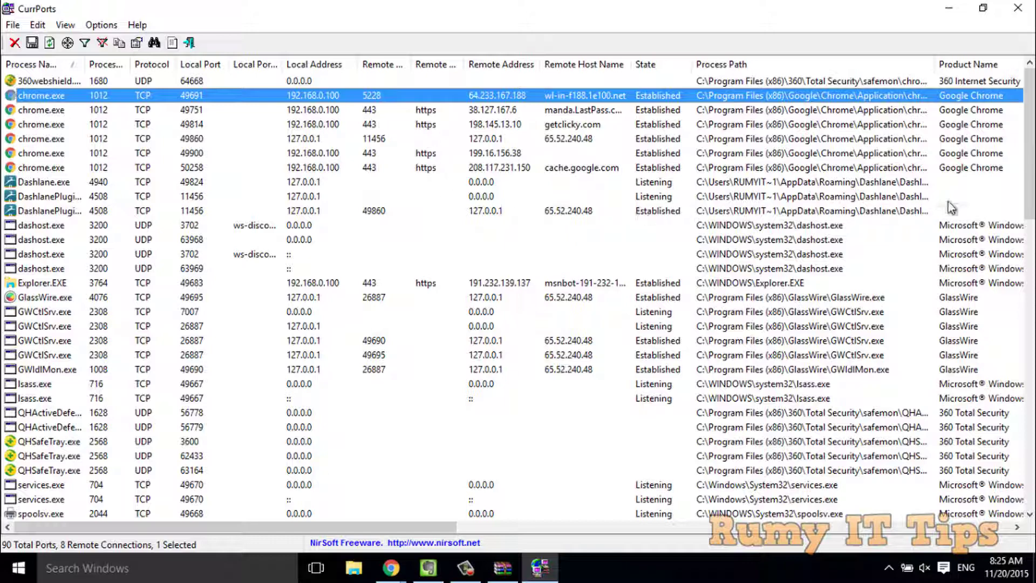
drag(1030, 176, 1029, 345)
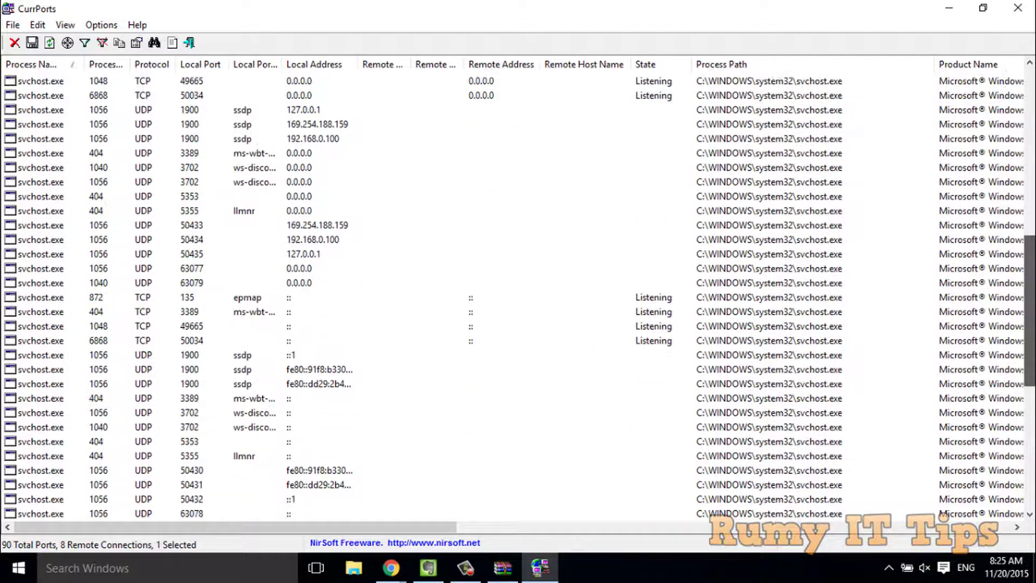
click(28, 298)
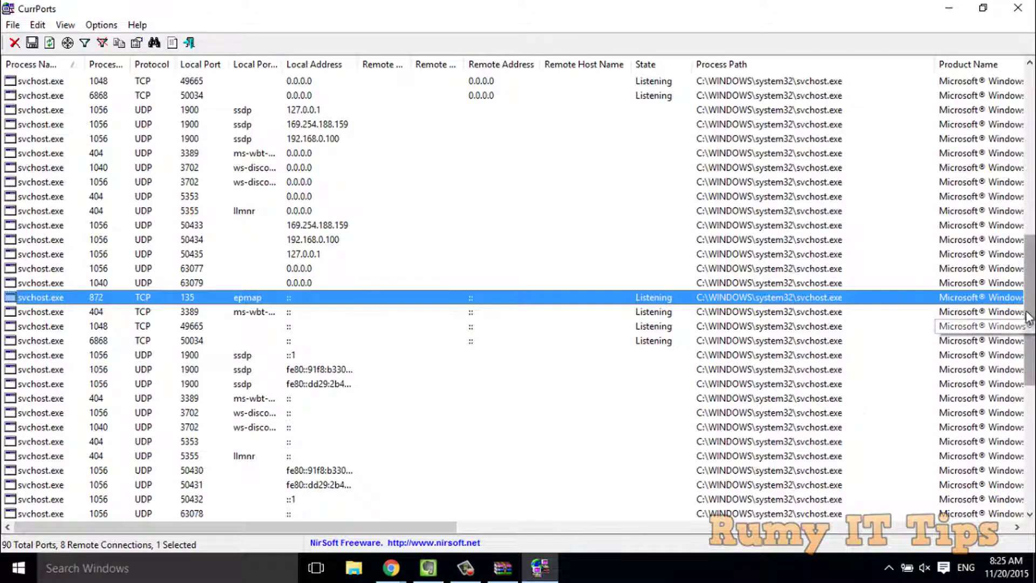
drag(1028, 327, 1028, 412)
scroll(512, 296, down, 3)
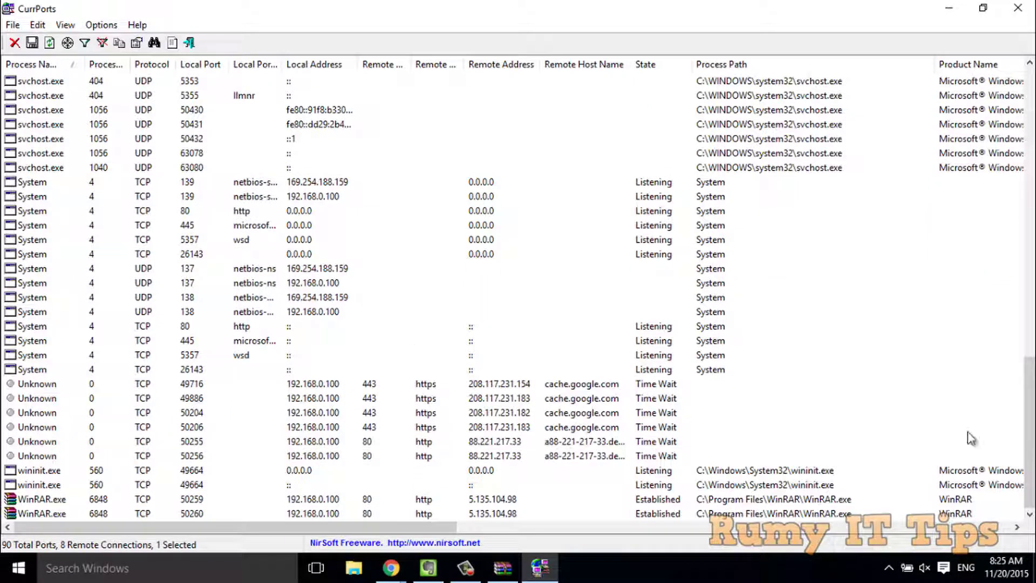
click(36, 383)
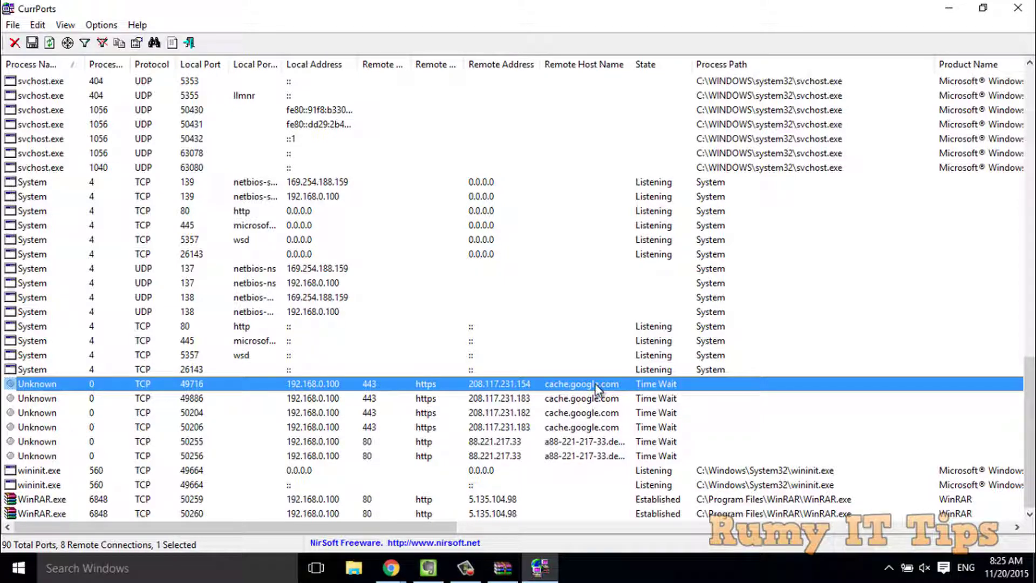
click(587, 402)
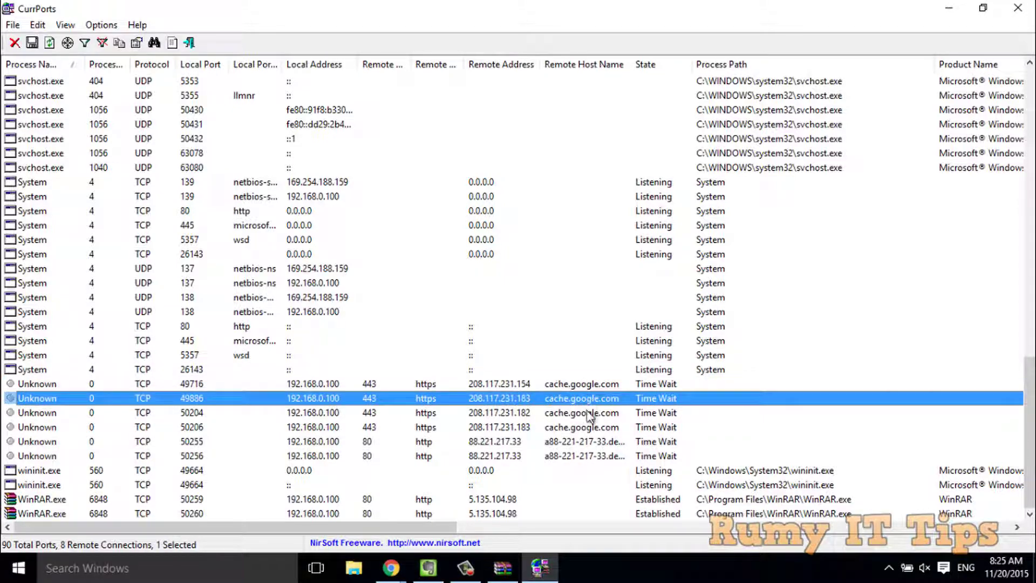
click(590, 416)
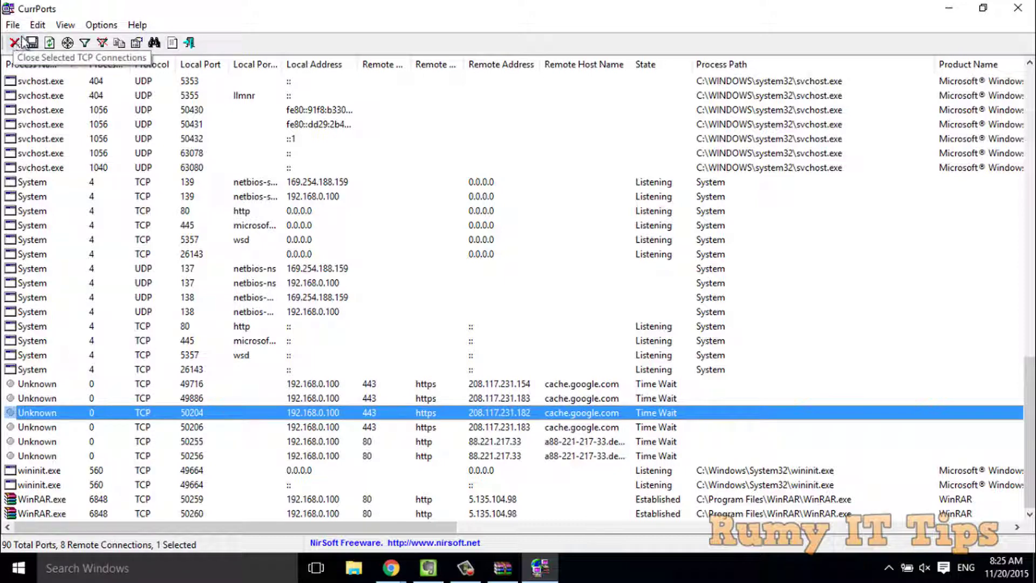
right_click(74, 402)
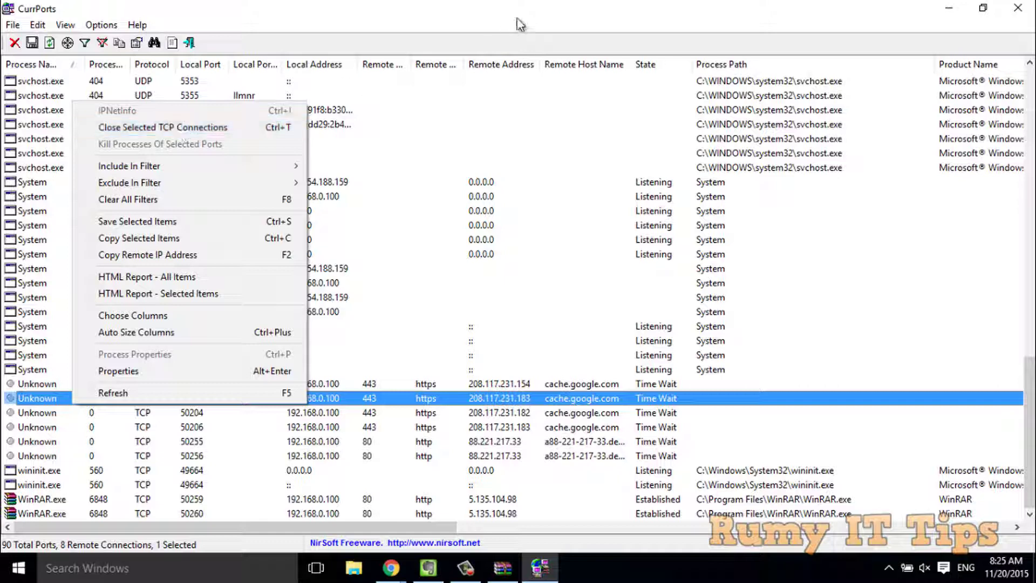
click(599, 15)
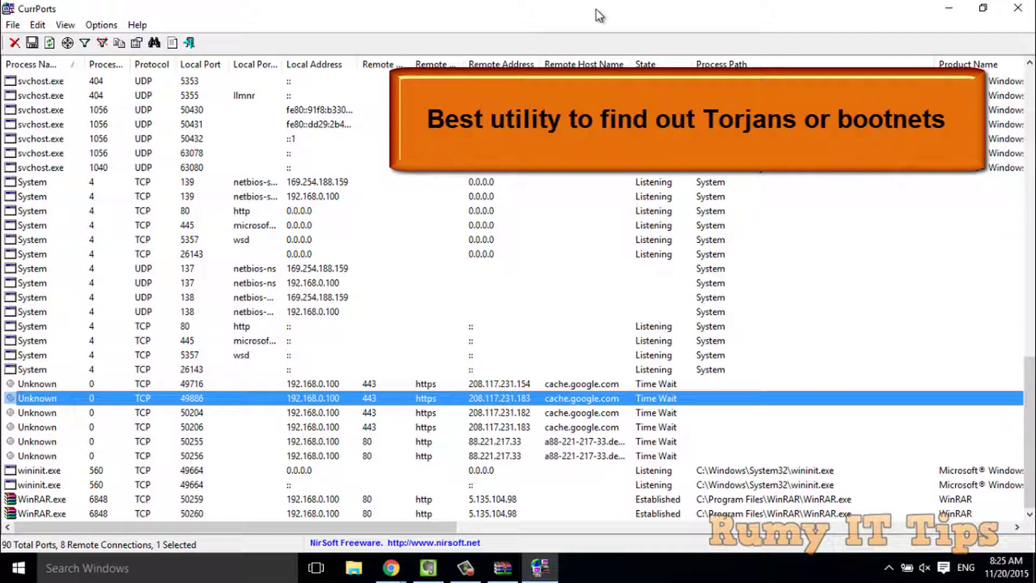
Step: Close CurrPorts without saving its modified files to the archive, and return to the Process Explorer page in Chrome
click(1018, 8)
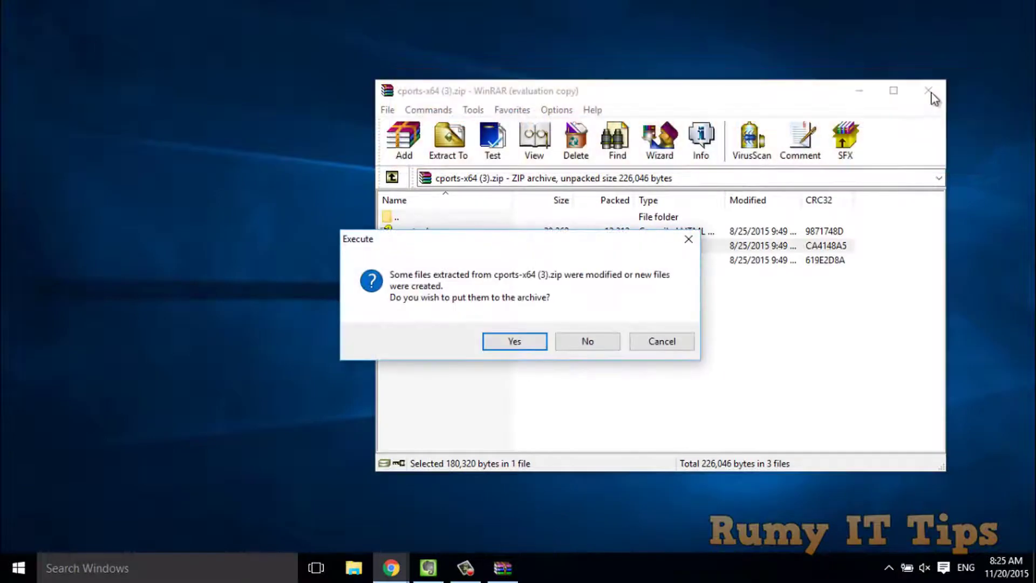
click(581, 341)
click(406, 570)
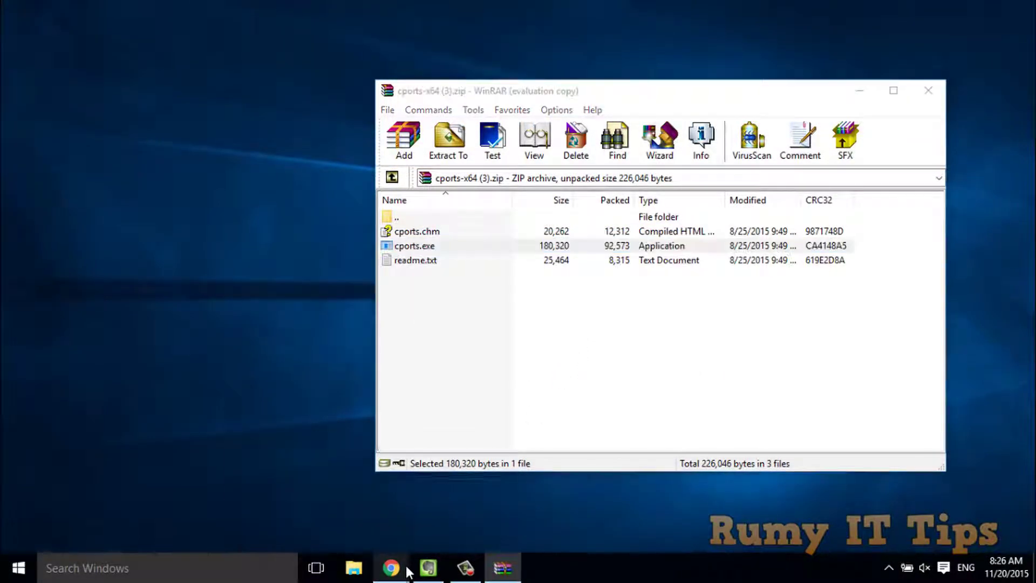
click(413, 542)
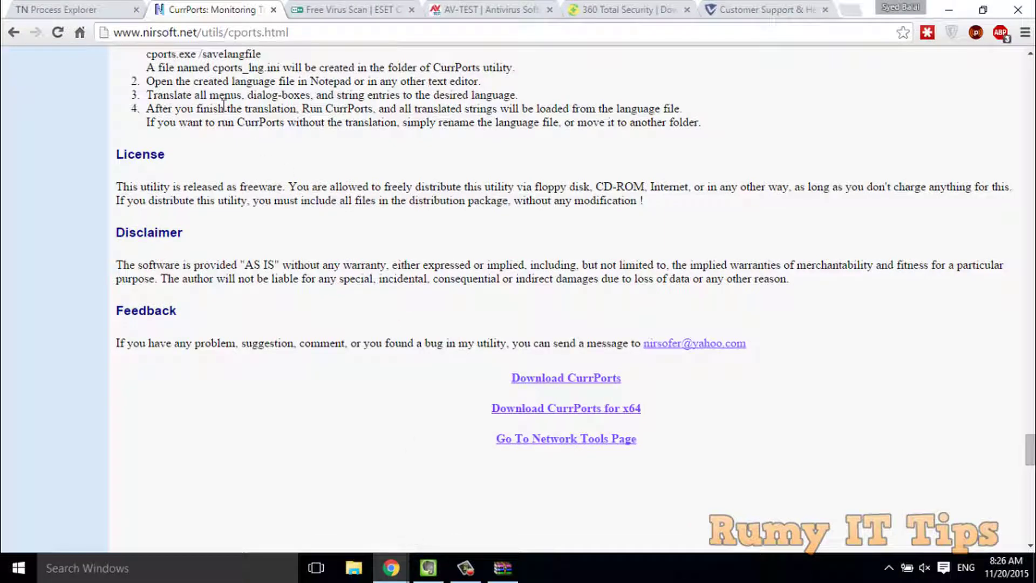
click(89, 8)
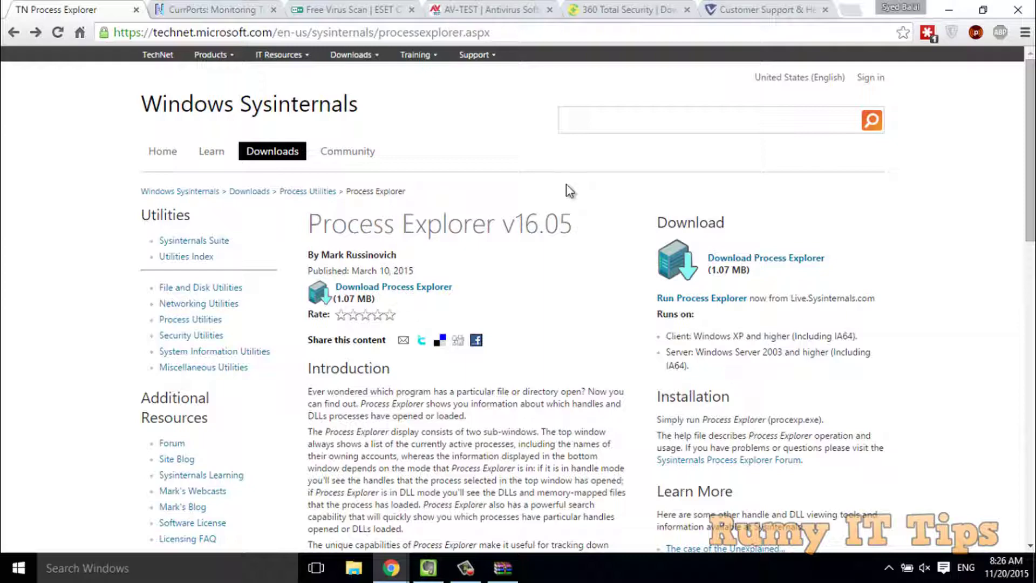
Step: Revisit the top of the CurrPorts page and bring up the ESET Online Scanner page with its address highlighted
click(210, 9)
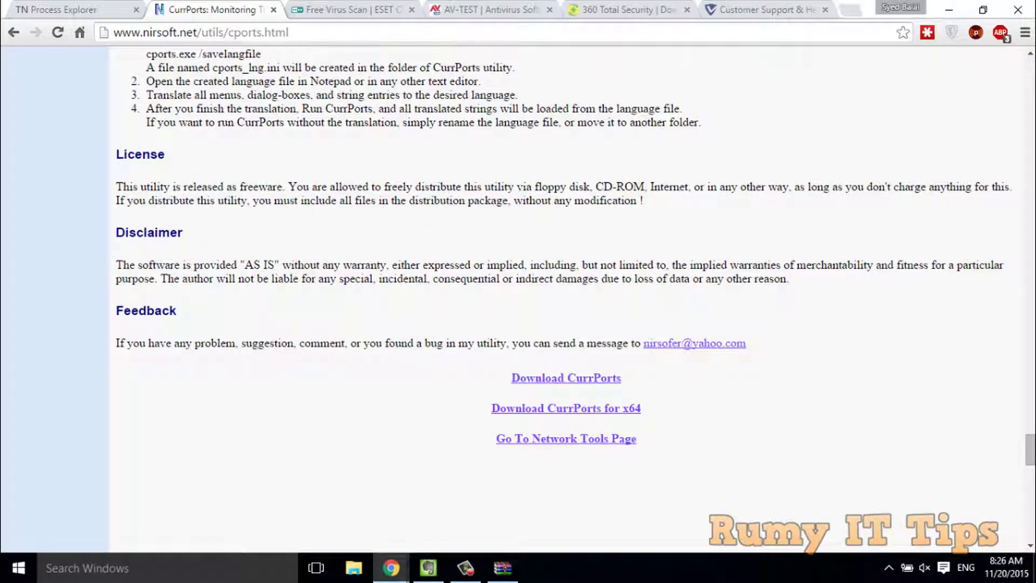
drag(1030, 449, 1030, 74)
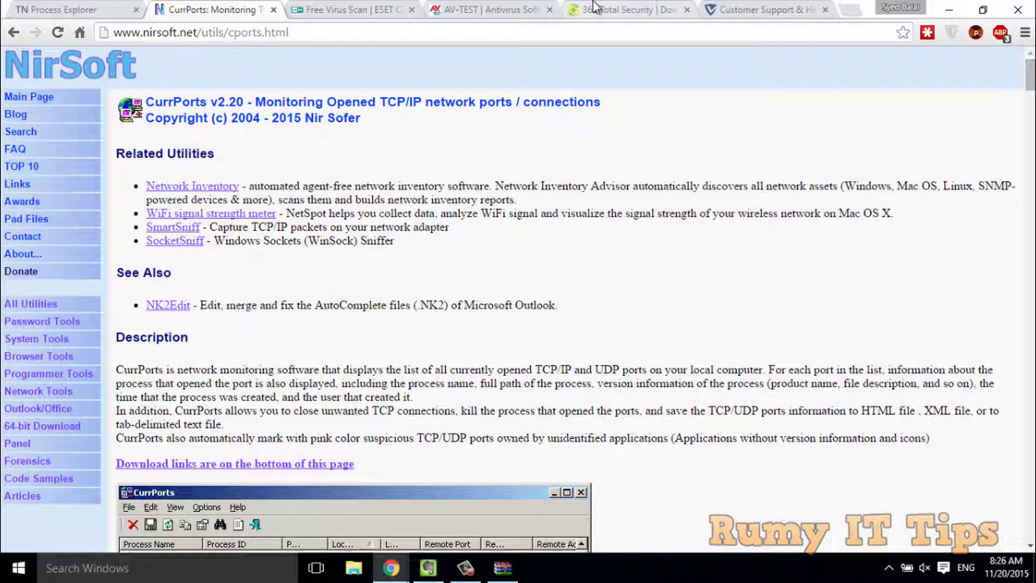
click(376, 8)
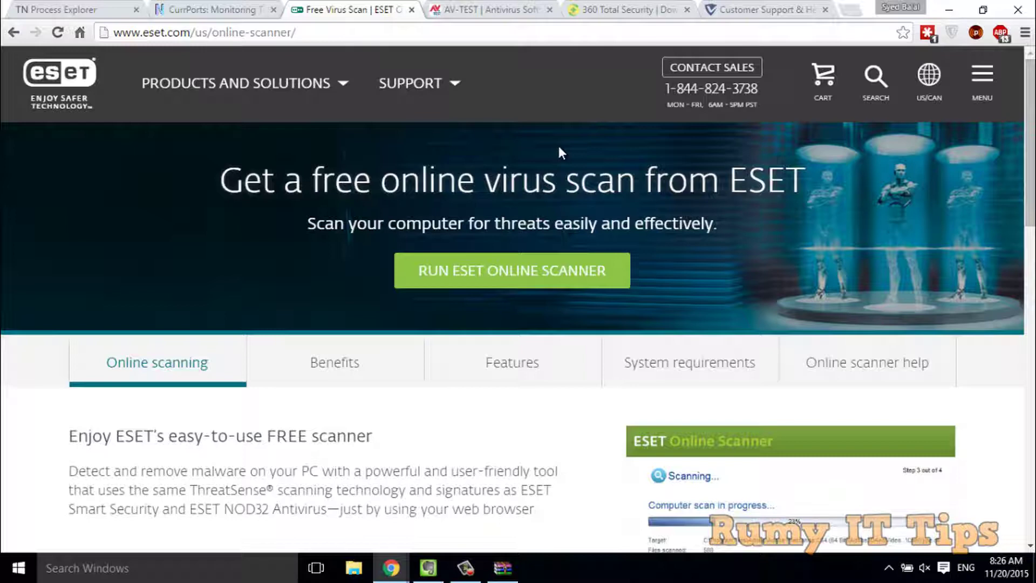
drag(296, 33, 108, 31)
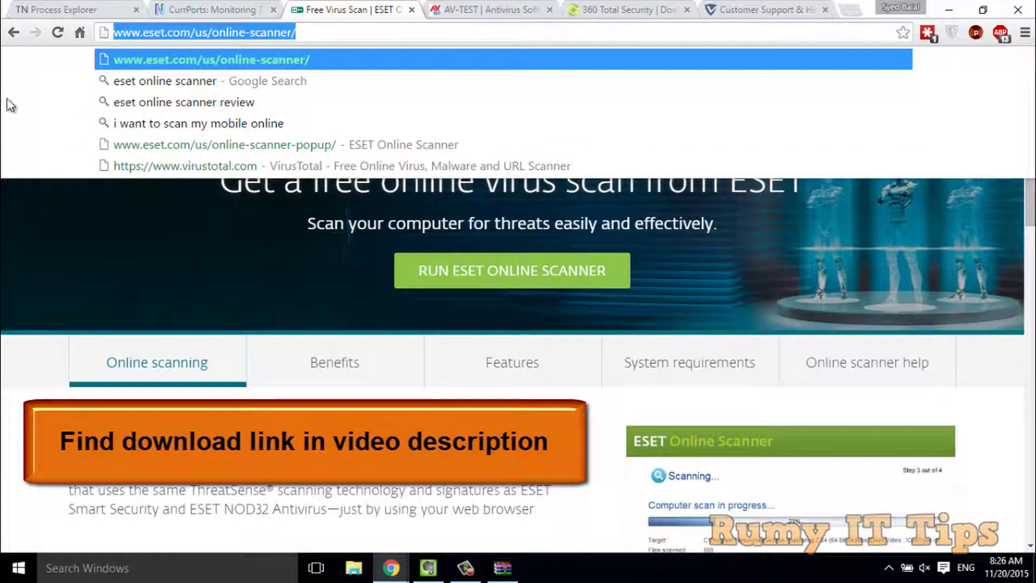
Step: Download the ESET Smart Installer for the online scanner and launch the downloaded file
click(511, 271)
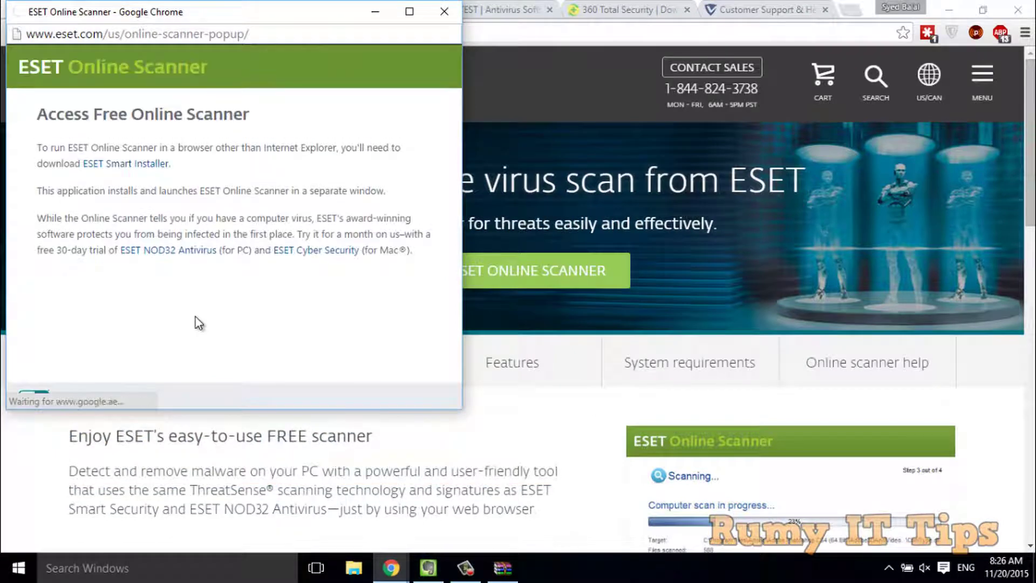
click(137, 166)
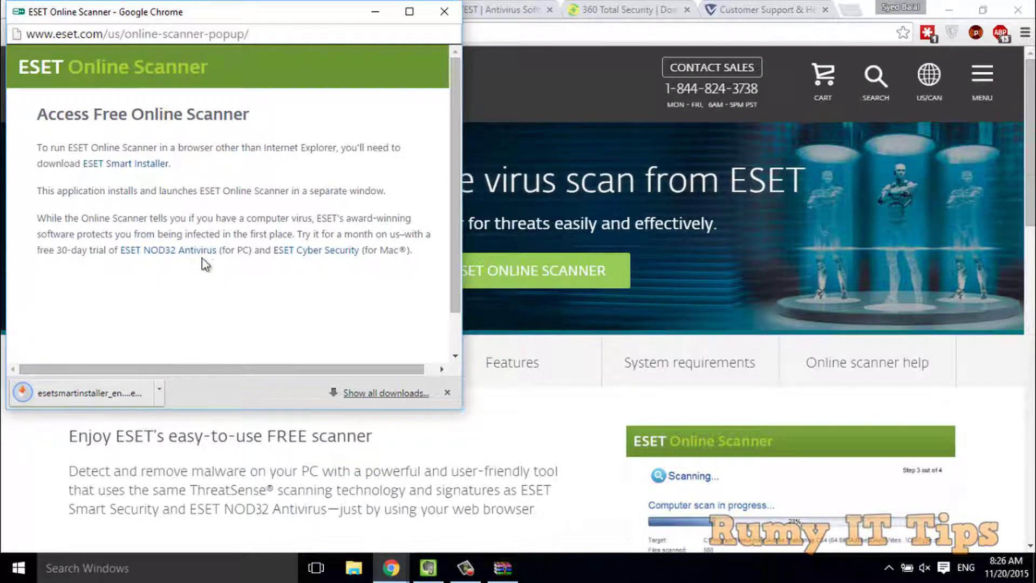
click(61, 392)
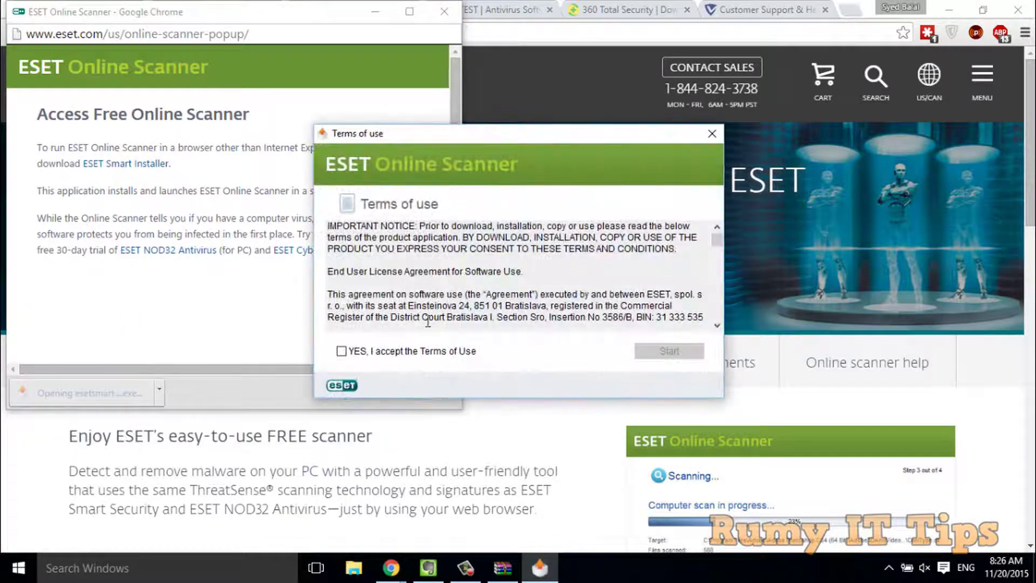
Step: Accept the ESET Online Scanner terms of use and start a scan with detection of potentially unwanted applications enabled
click(412, 352)
click(679, 356)
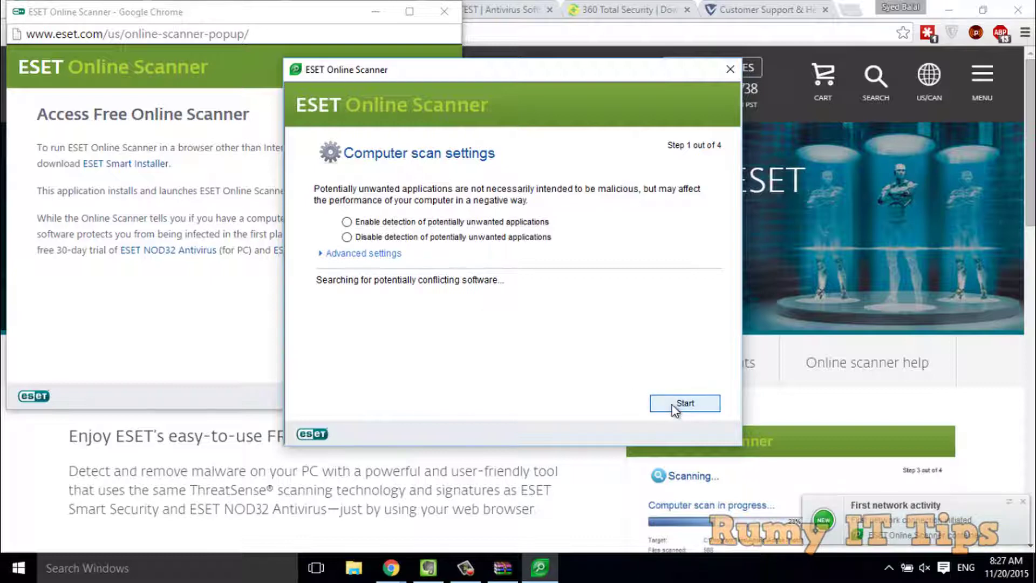
click(347, 221)
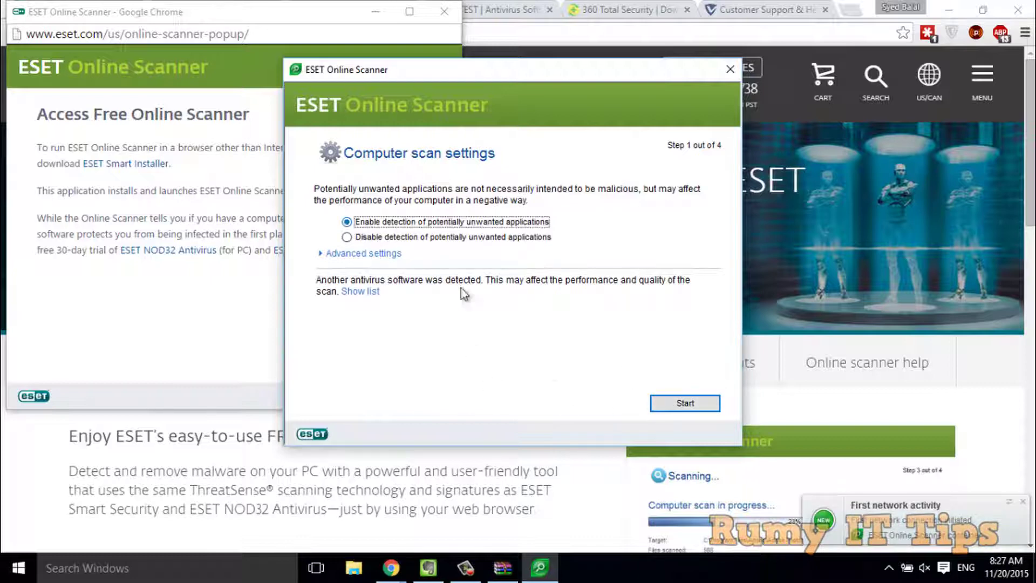
click(684, 403)
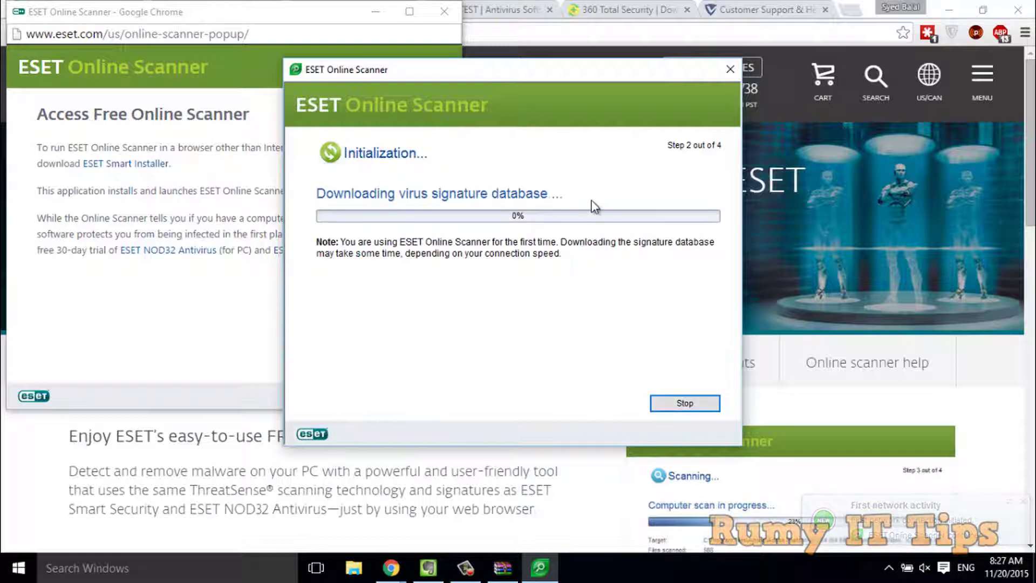
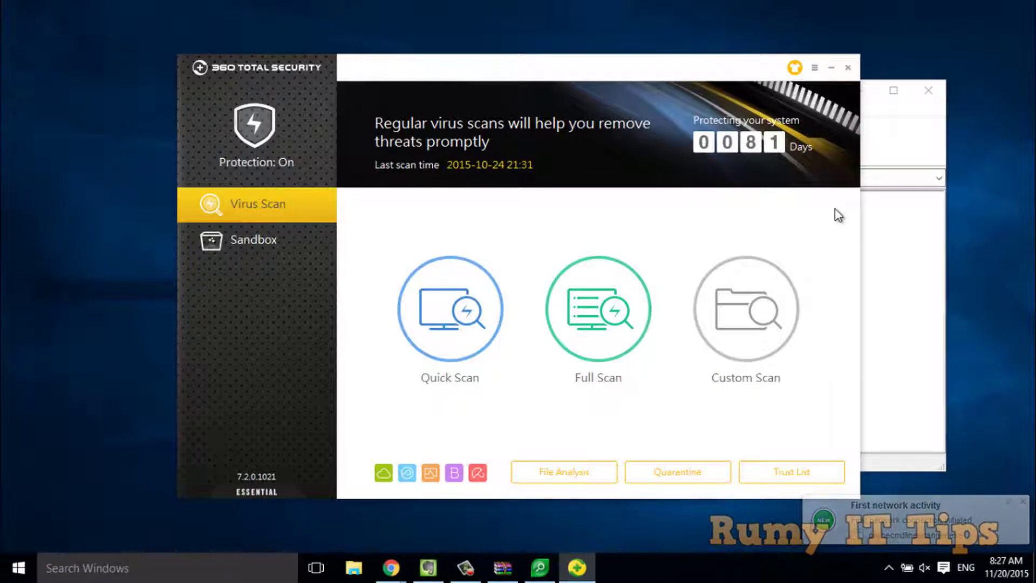
Step: Close the archive window behind 360 Total Security and check the details of its antivirus engines
click(927, 91)
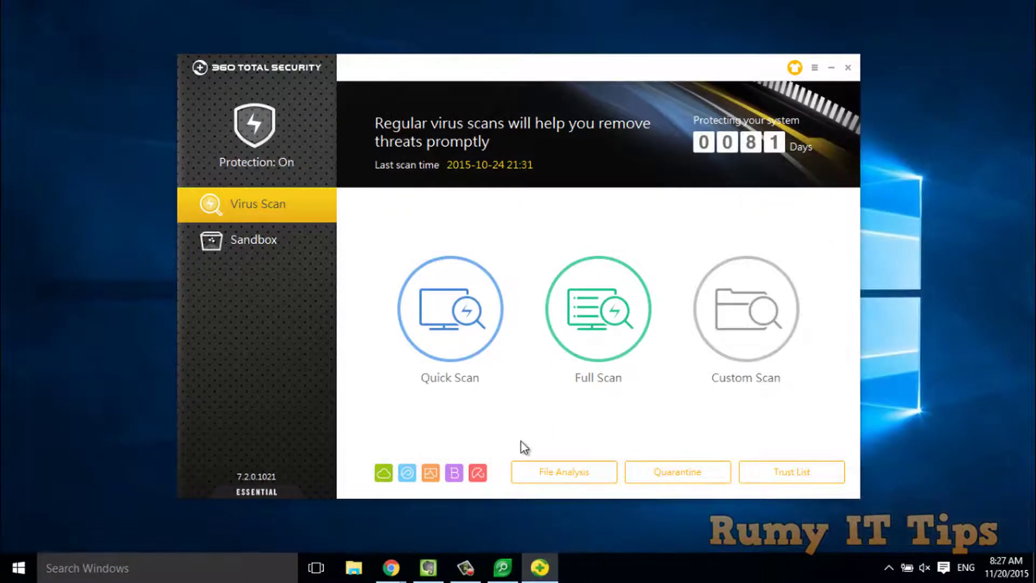
mouse_move(477, 476)
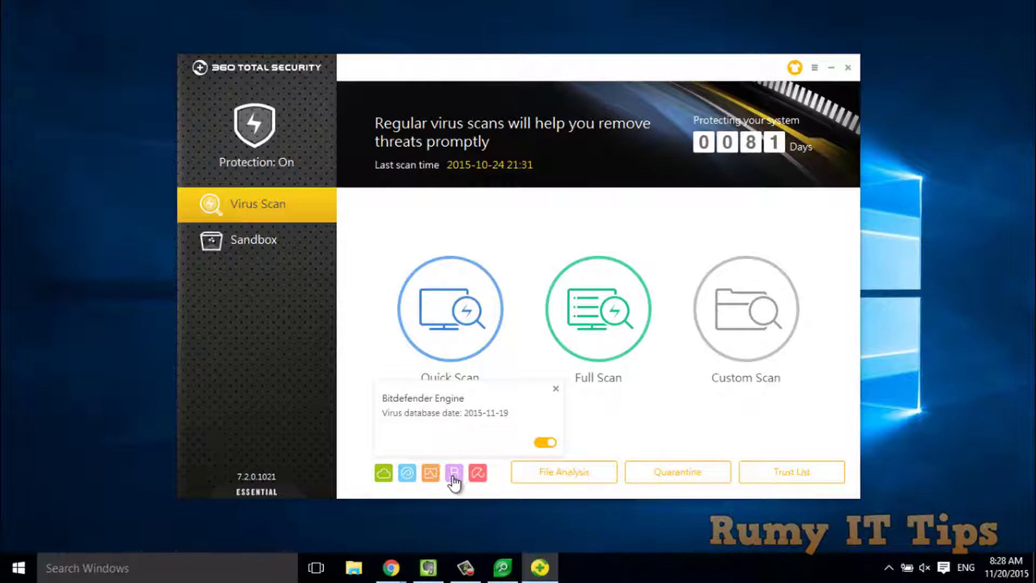
mouse_move(408, 475)
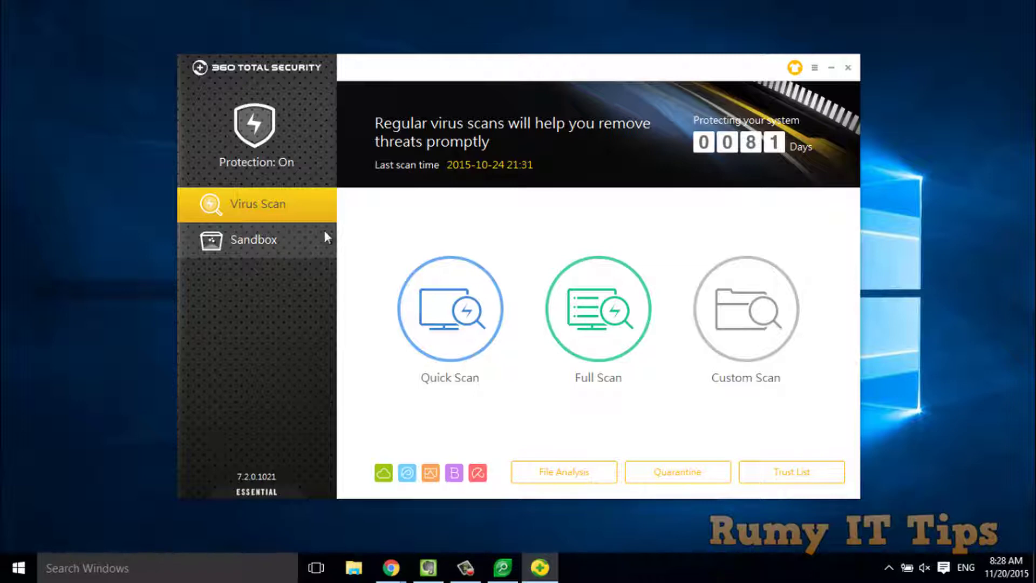
Step: Examine the General settings of 360 Total Security and the Internet, System and Privacy options of Active Protection
click(814, 68)
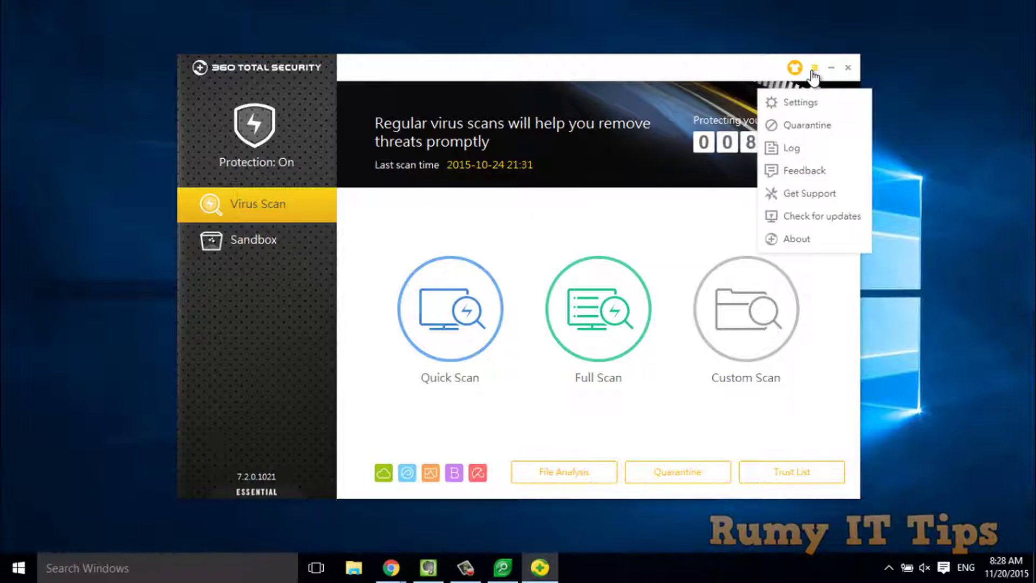
click(808, 107)
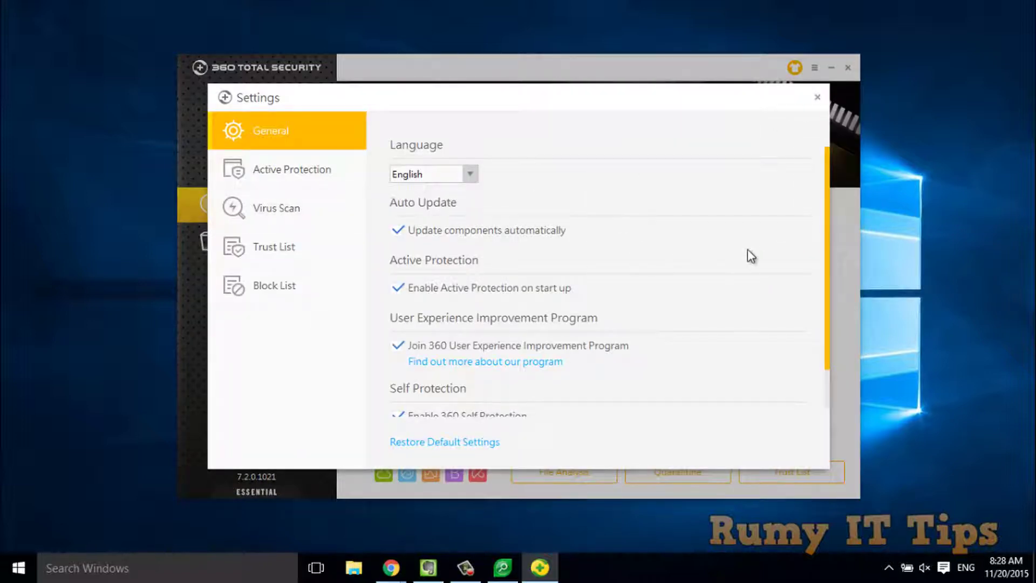
drag(827, 190, 825, 248)
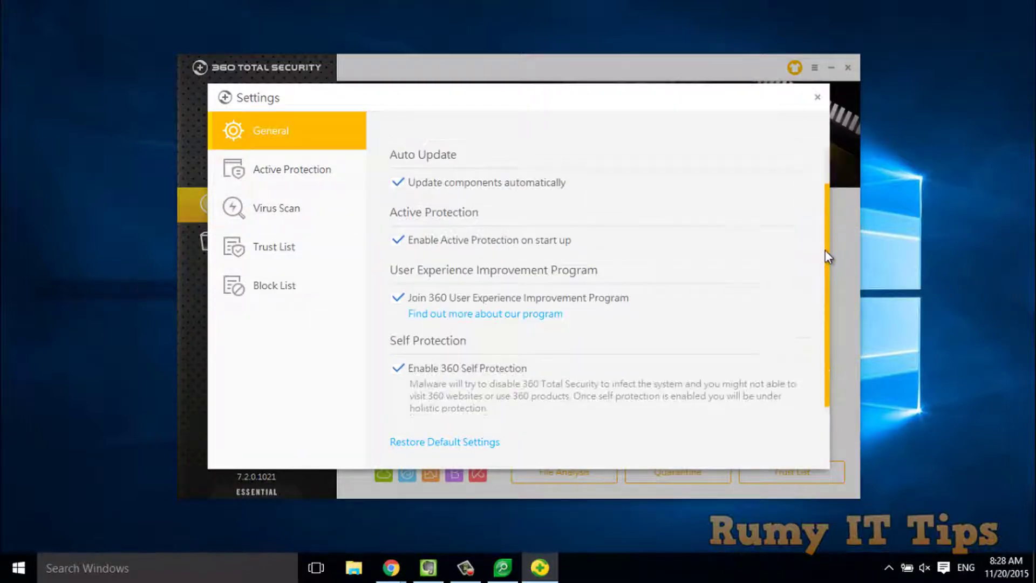
click(290, 176)
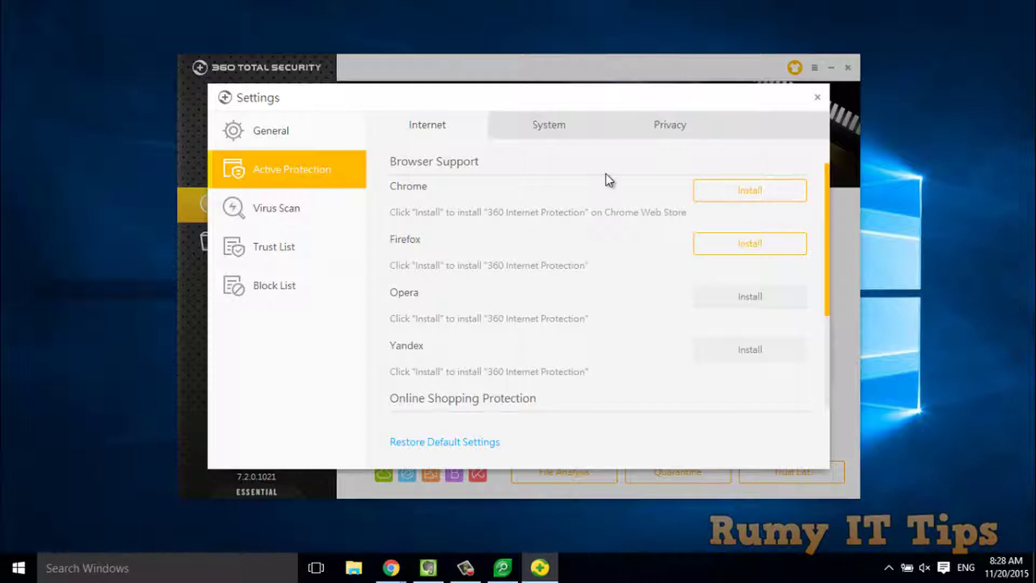
click(548, 128)
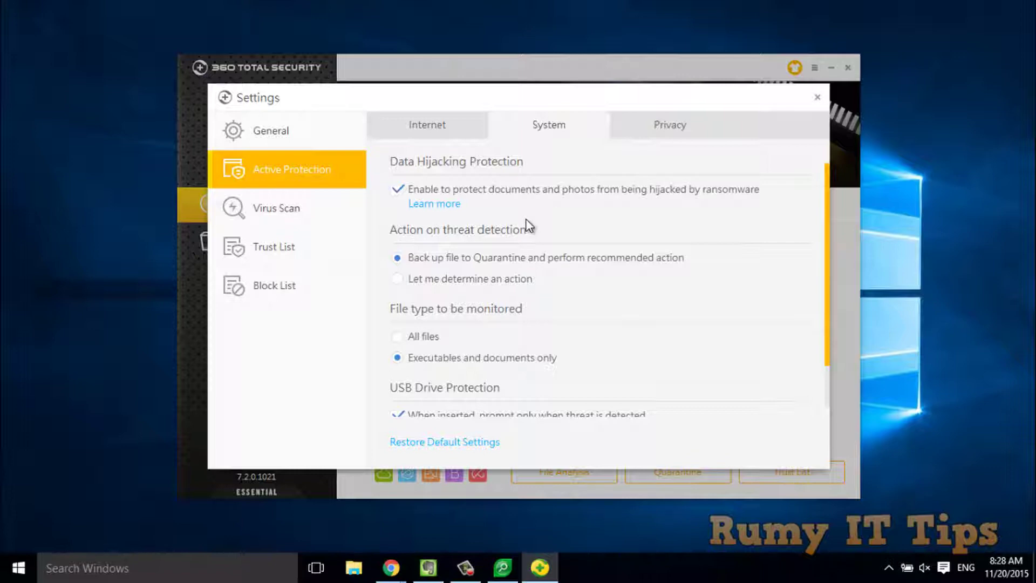
drag(825, 256, 821, 350)
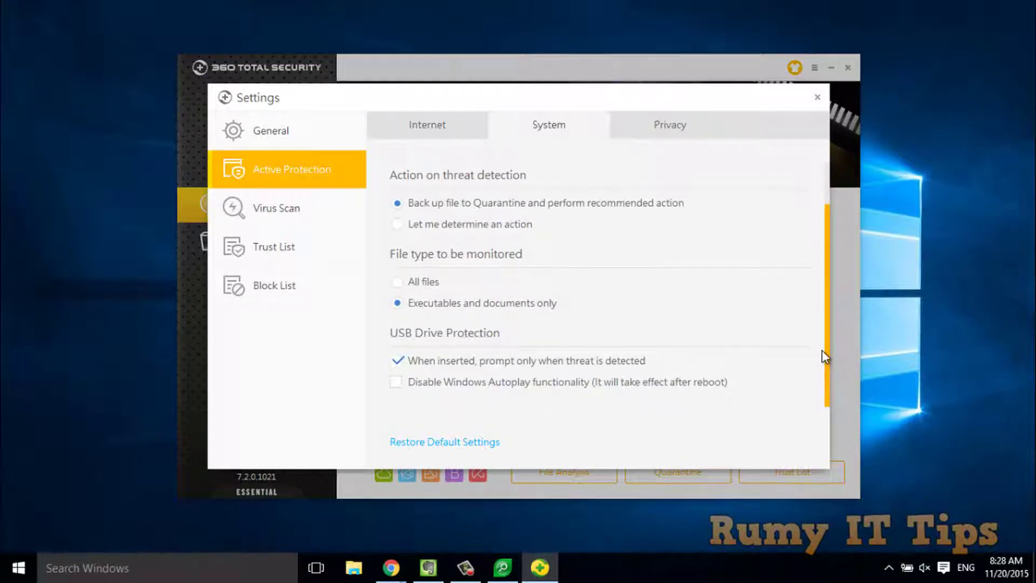
click(640, 128)
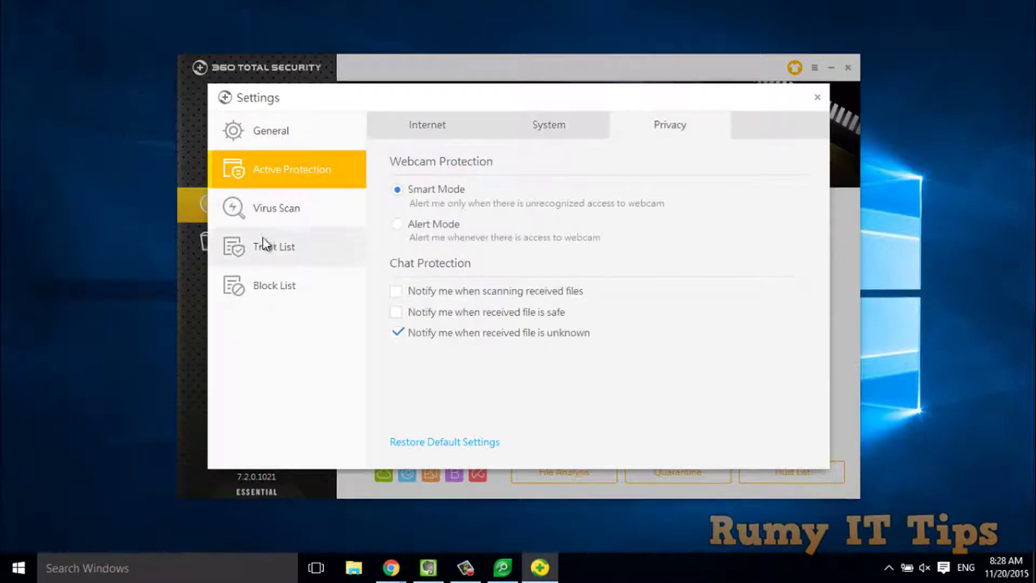
Step: Examine the Virus Scan settings down to Scan Engine Removal, glance at the Trust List, and close the settings
click(263, 216)
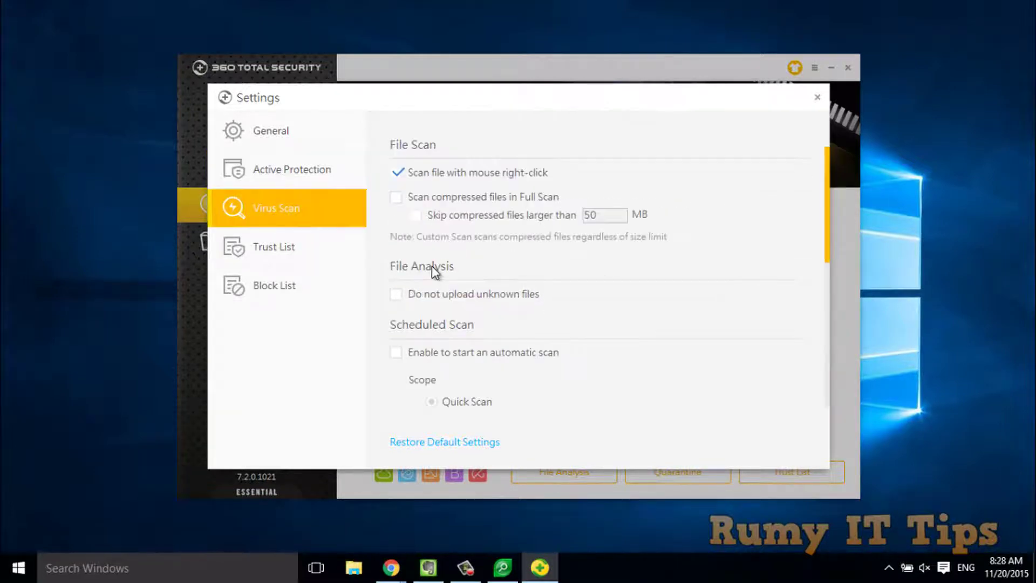
click(286, 258)
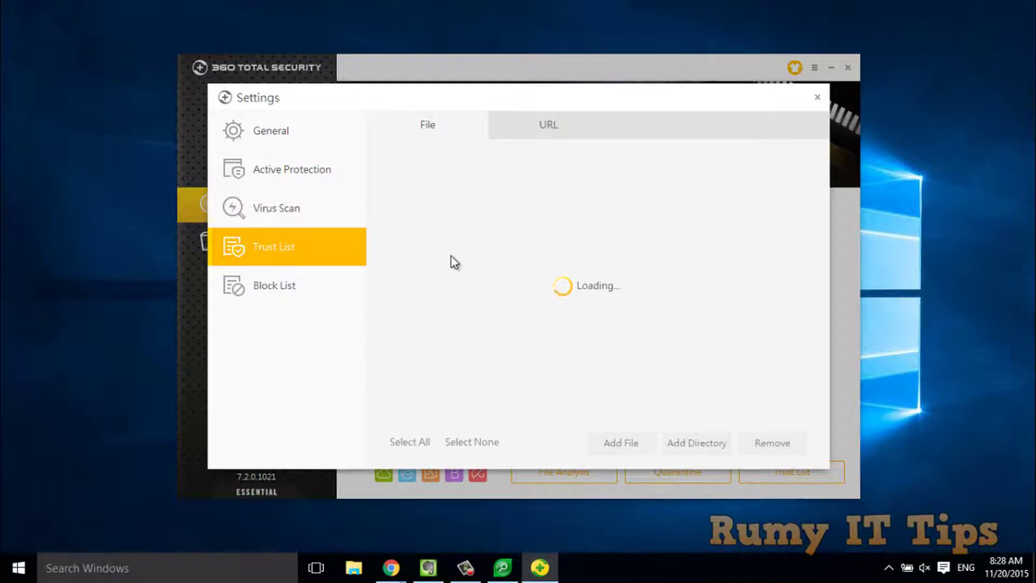
click(262, 207)
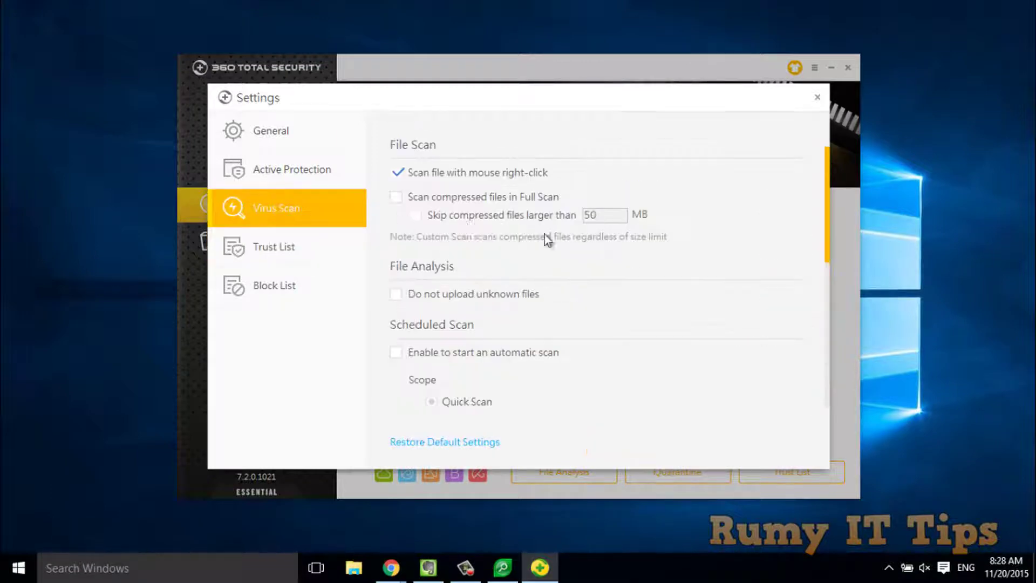
drag(825, 211, 826, 382)
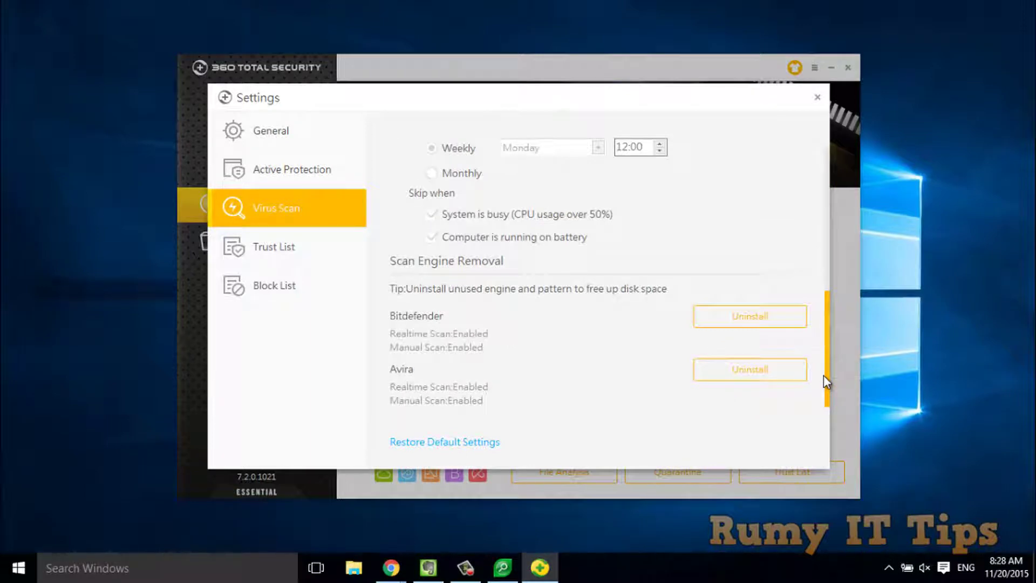
click(816, 99)
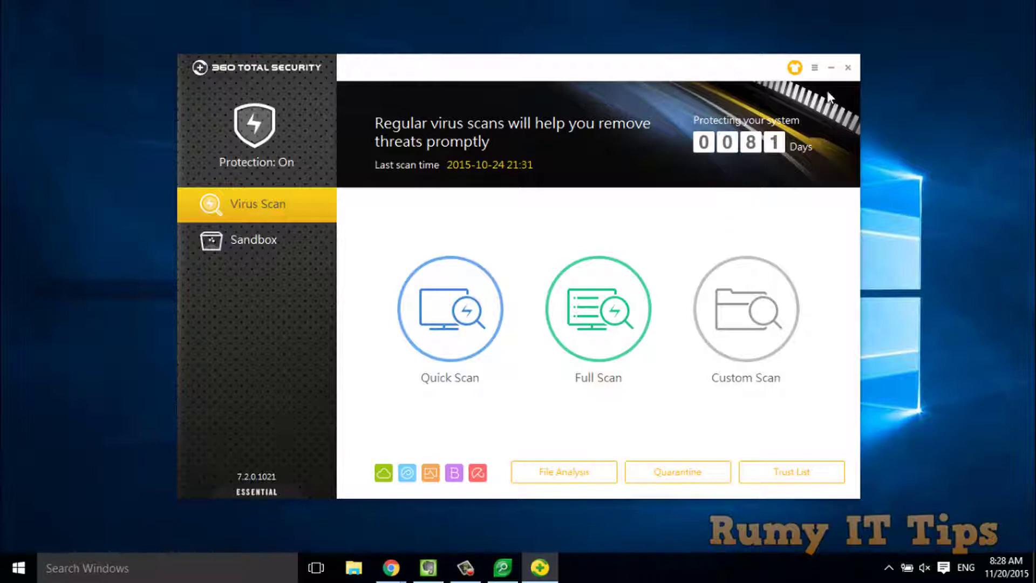
Step: Close 360 Total Security and switch to its website in Chrome
click(850, 69)
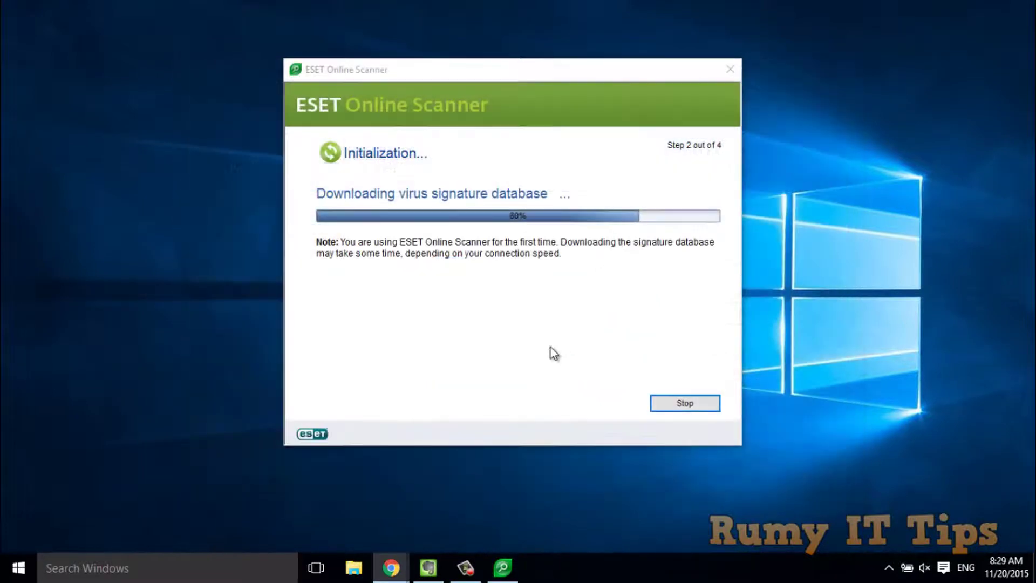
mouse_move(401, 571)
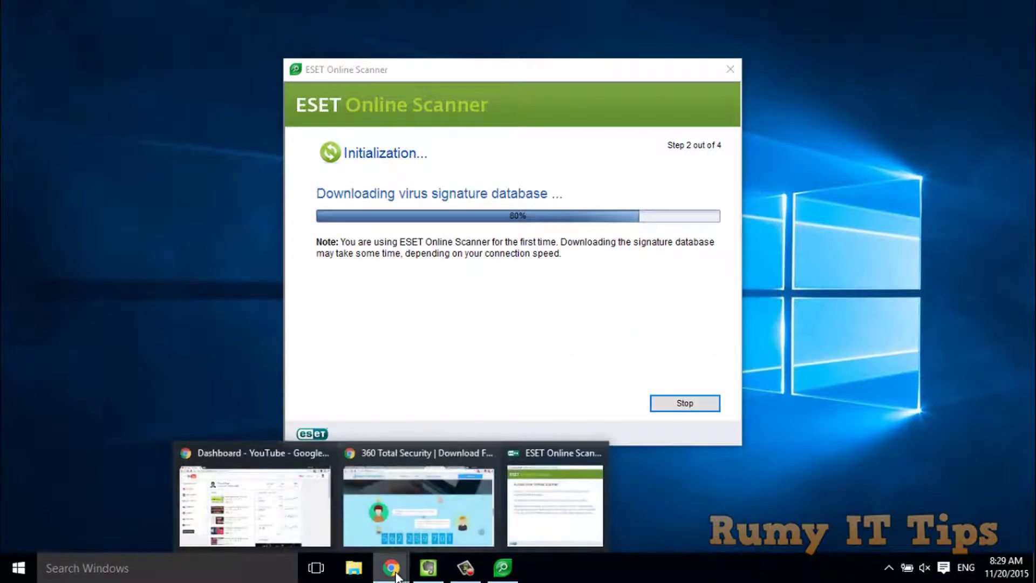
click(429, 501)
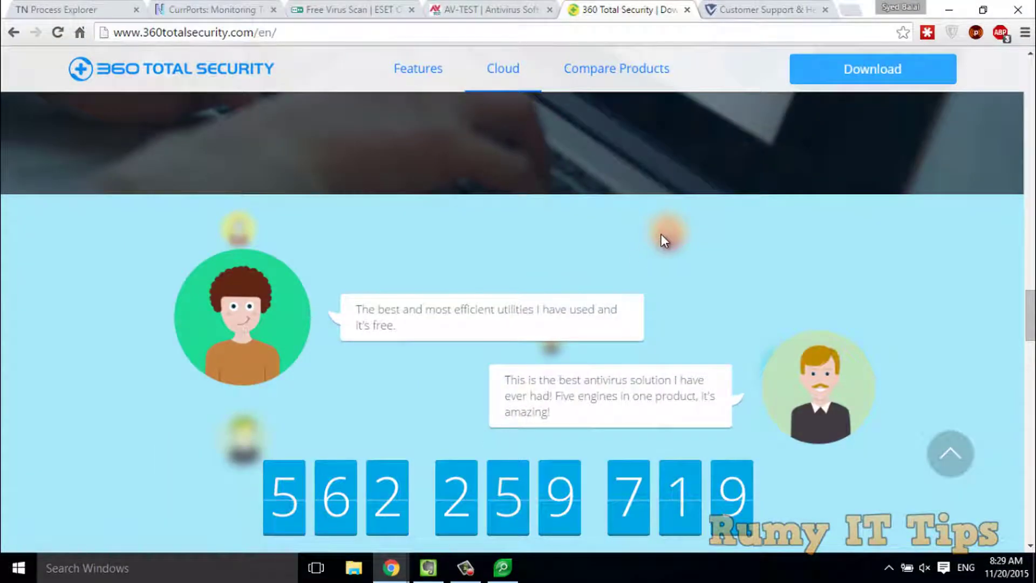
Step: Open the AV-TEST site and bring up its antivirus test results for Windows home users
click(479, 5)
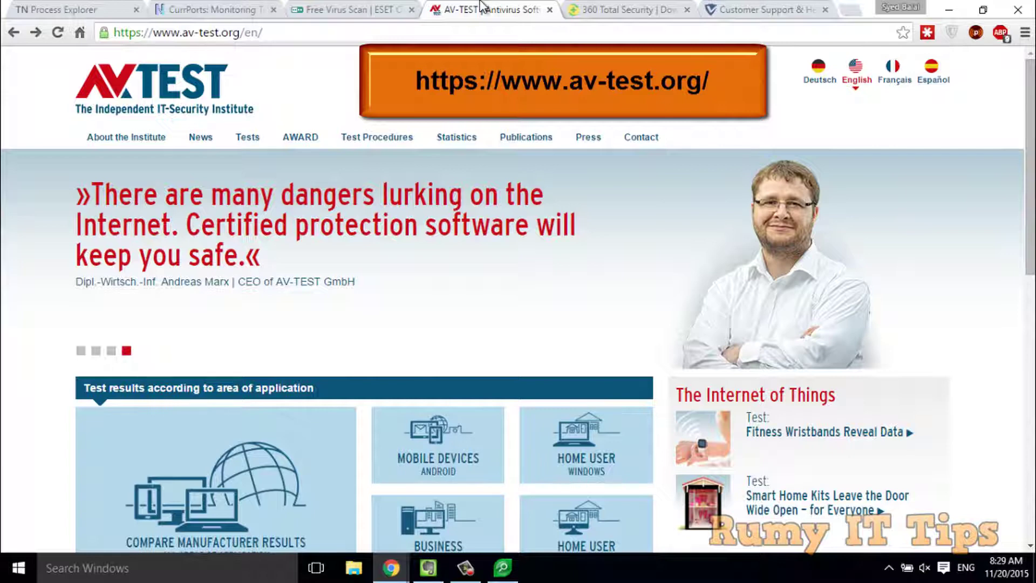
drag(148, 33, 244, 33)
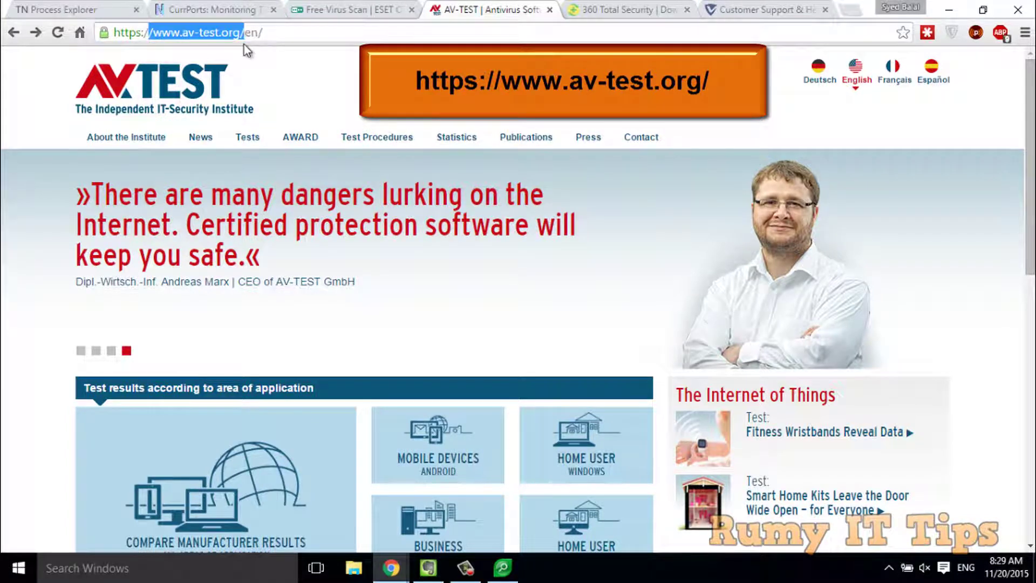
click(357, 74)
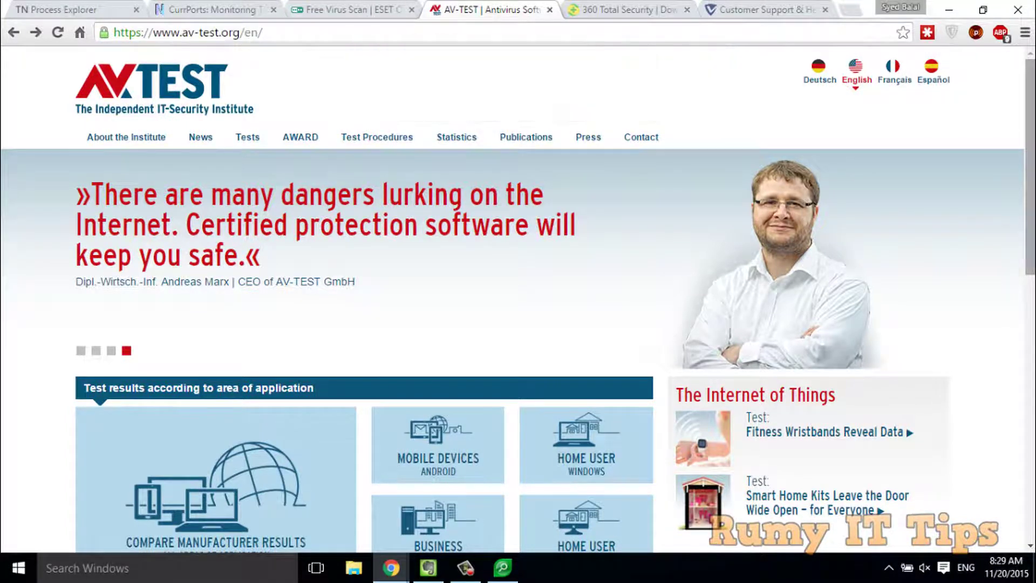
scroll(393, 319, down, 2)
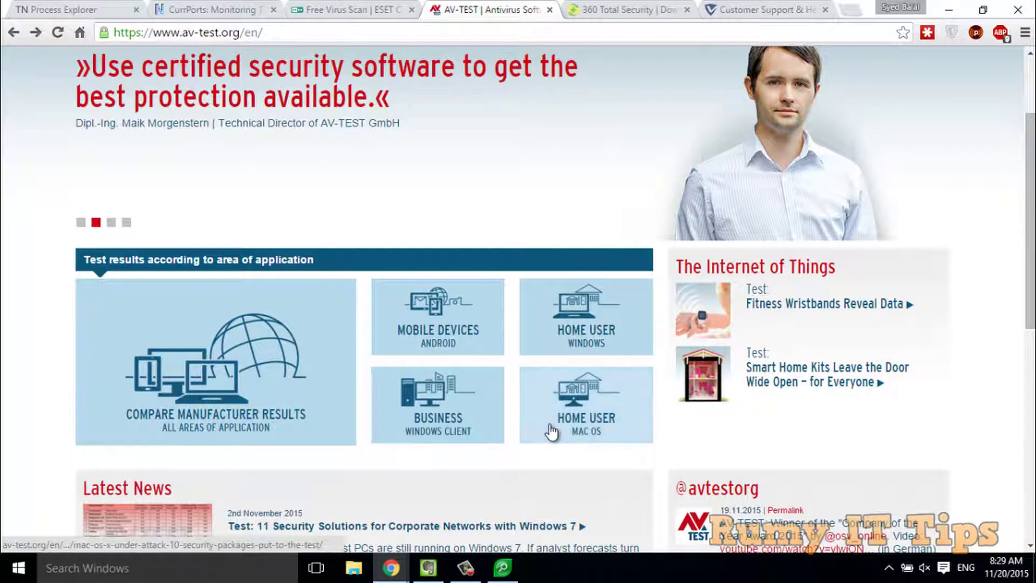
click(566, 322)
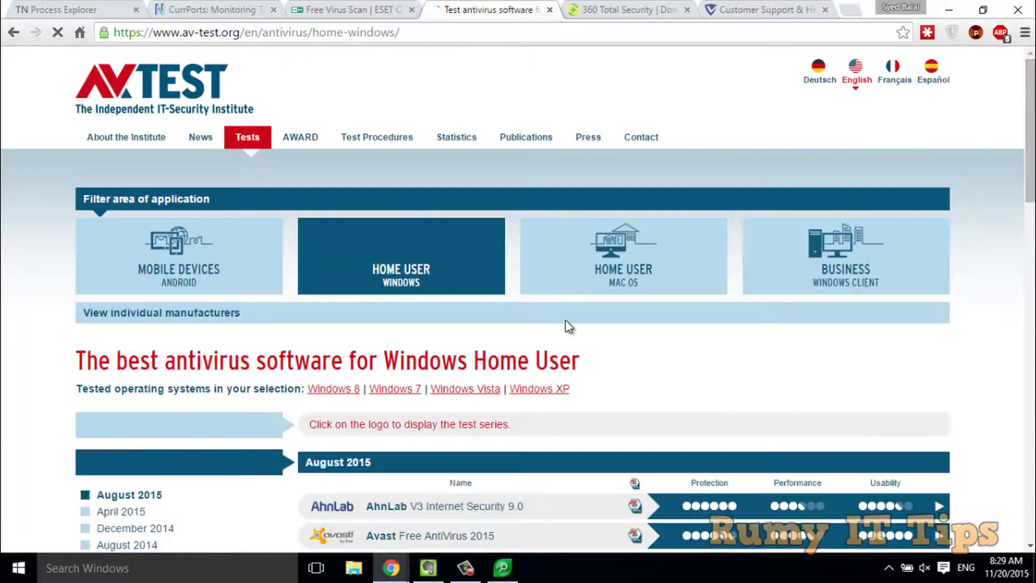
scroll(934, 500, down, 4)
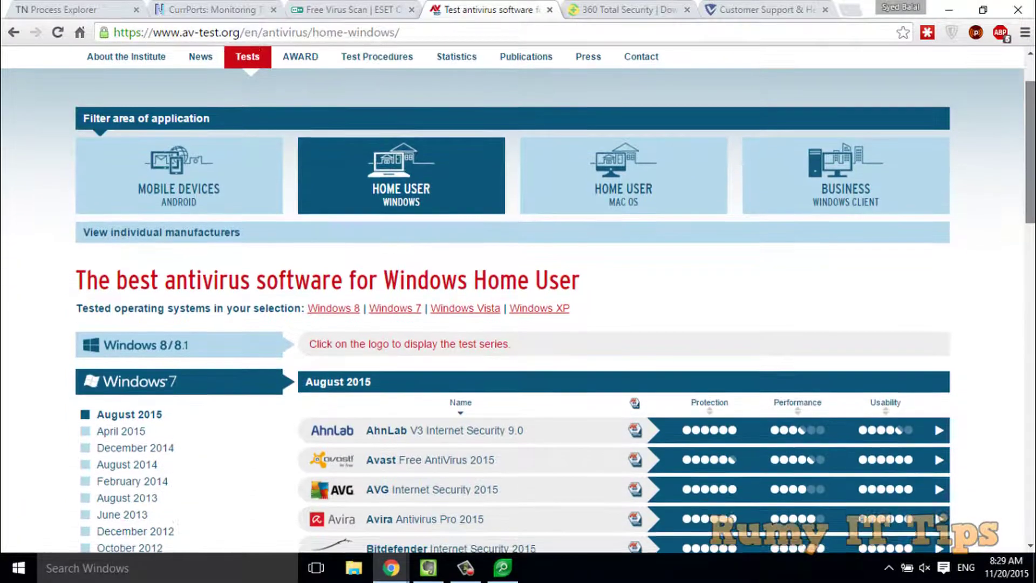
Step: Examine the protection, performance and usability ratings in the August 2015 Windows 7 antivirus table, down to Microsoft Security Essentials
scroll(831, 148, down, 3)
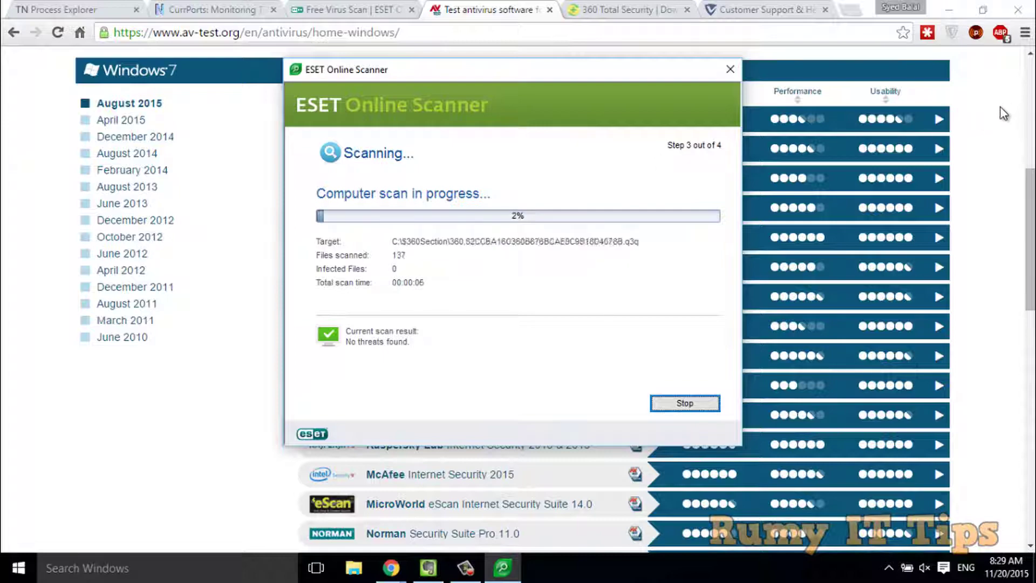
click(863, 162)
scroll(512, 302, up, 3)
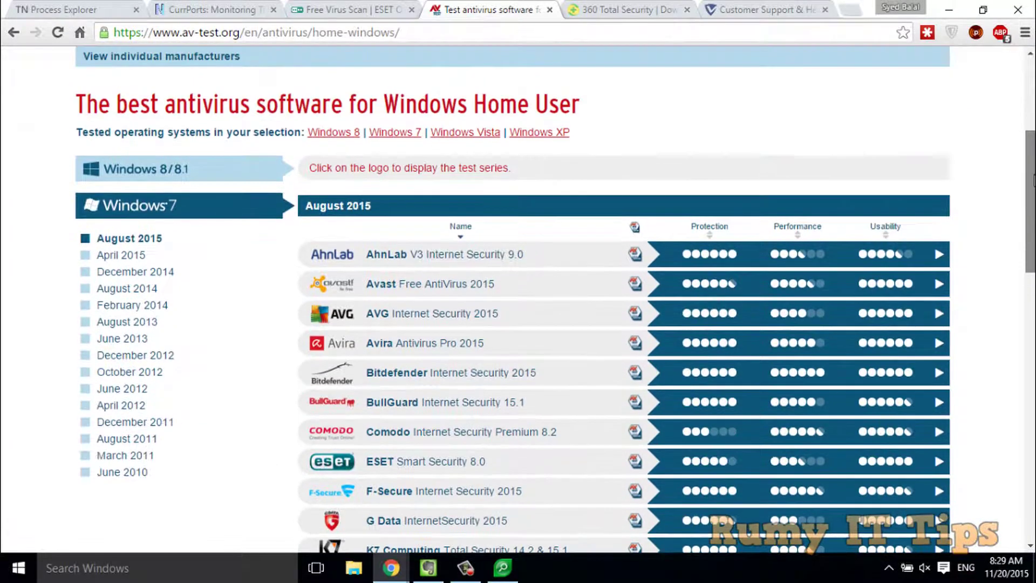
scroll(513, 303, down, 2)
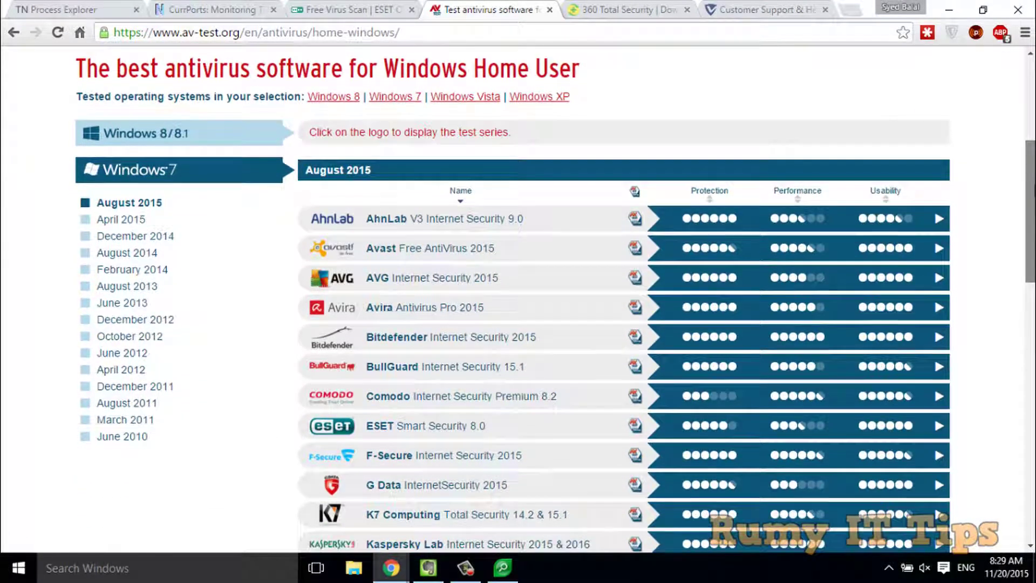
scroll(513, 302, down, 1)
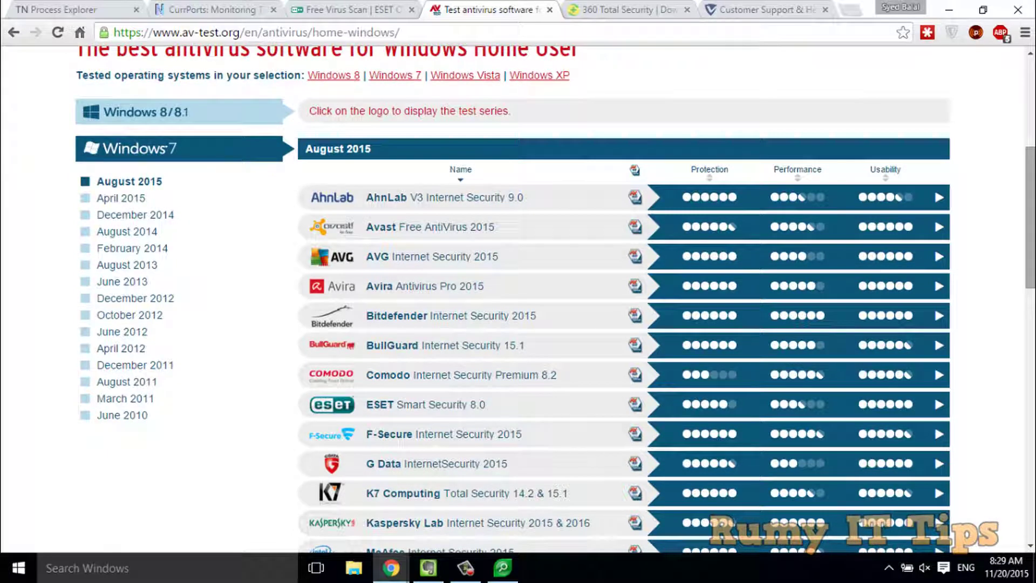
scroll(765, 137, down, 3)
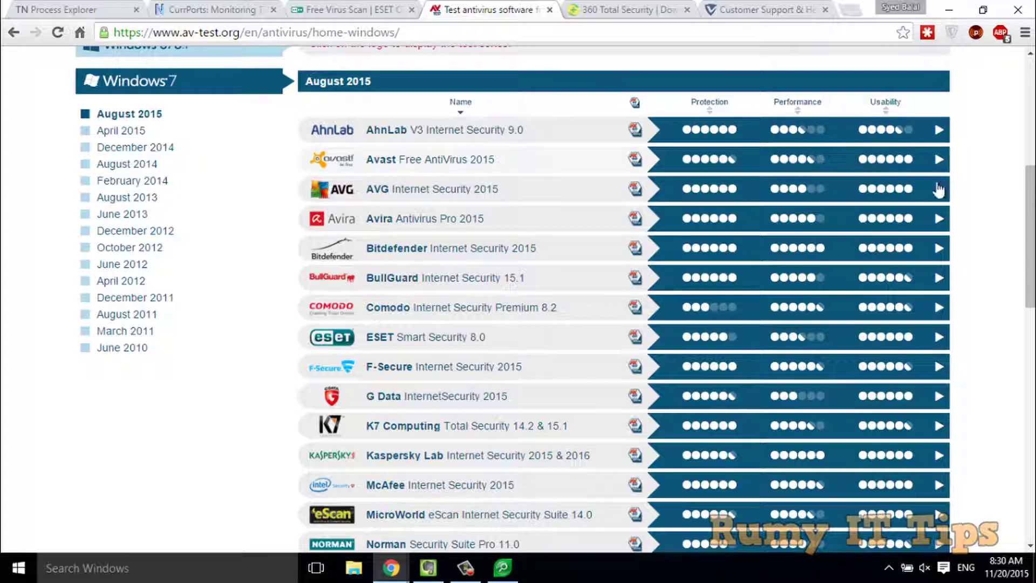
scroll(934, 357, down, 1)
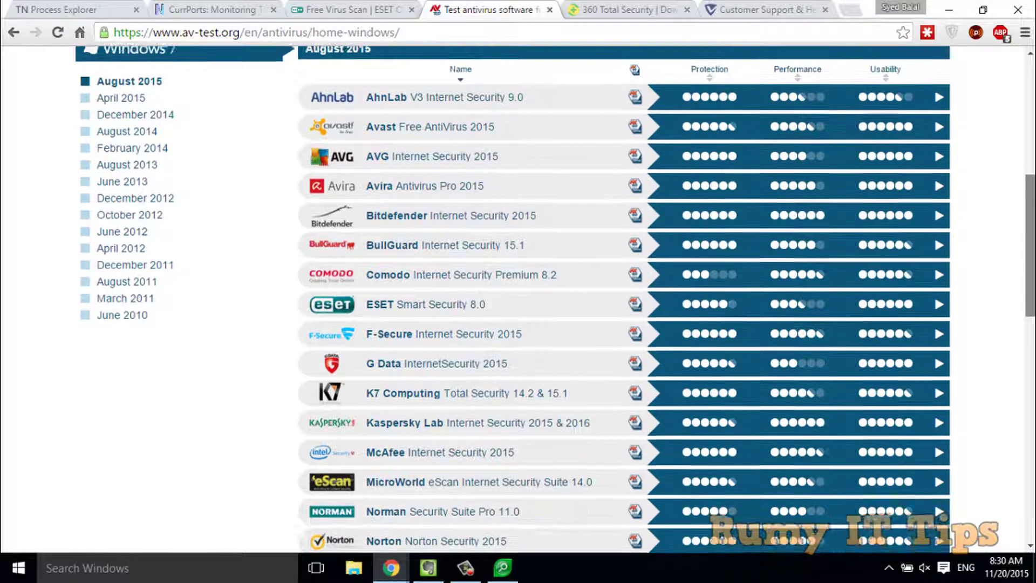
scroll(624, 302, down, 1)
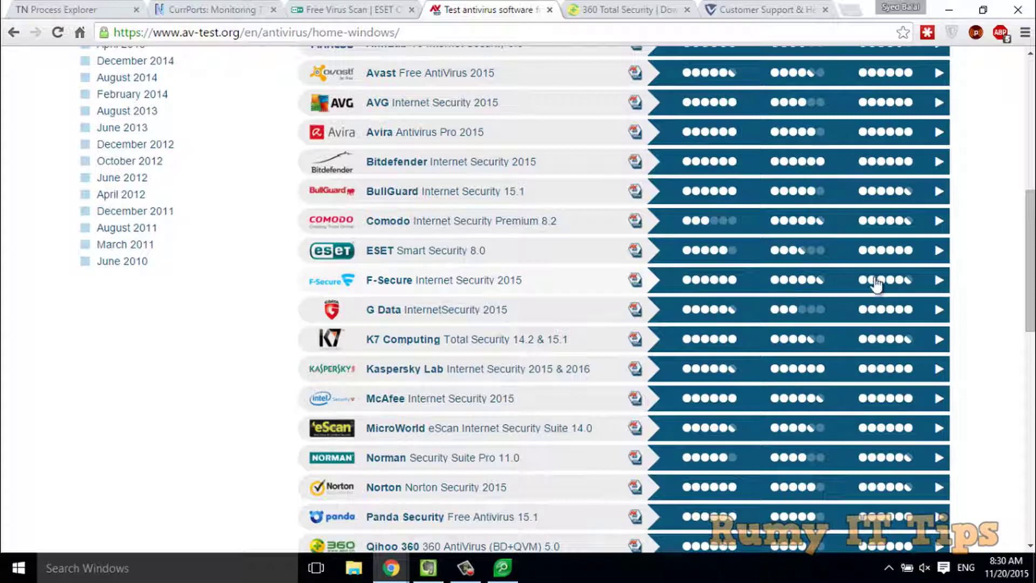
scroll(934, 269, down, 1)
scroll(934, 263, down, 3)
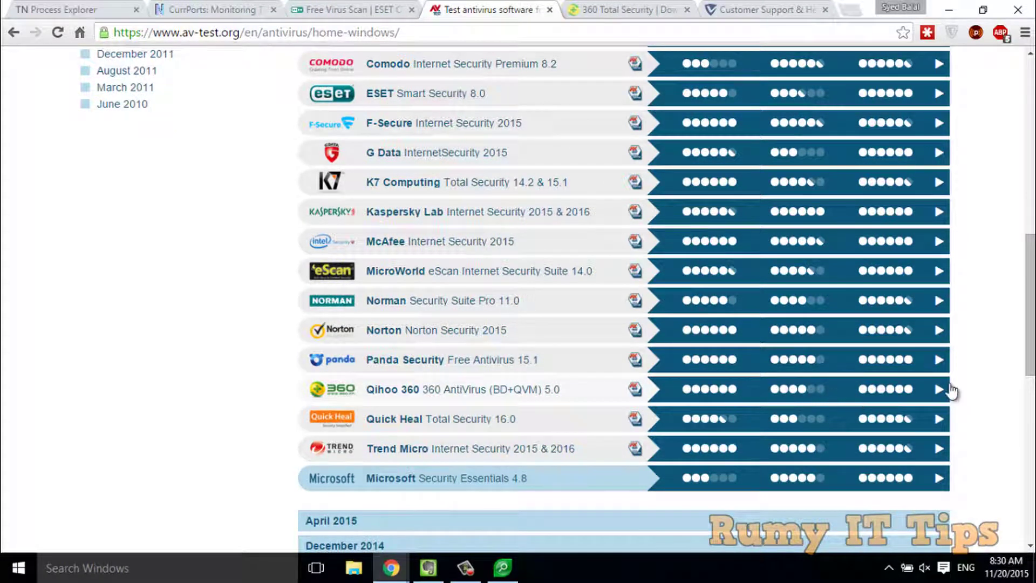
Step: Compare Qihoo 360 AntiVirus with the other products in the August 2015 table, from the list's end back to its start
drag(1030, 305, 1030, 344)
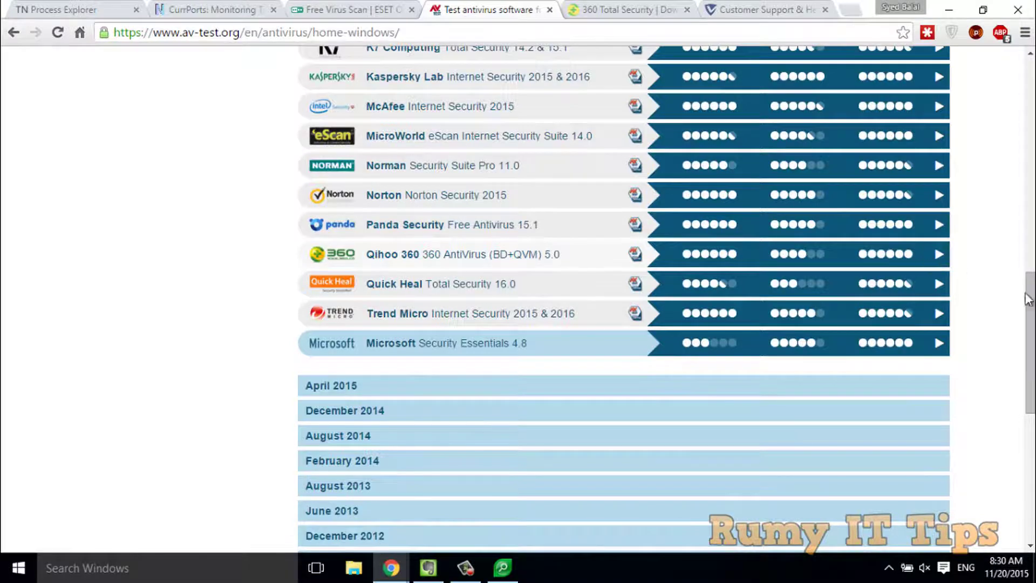
scroll(928, 262, up, 8)
scroll(931, 351, down, 7)
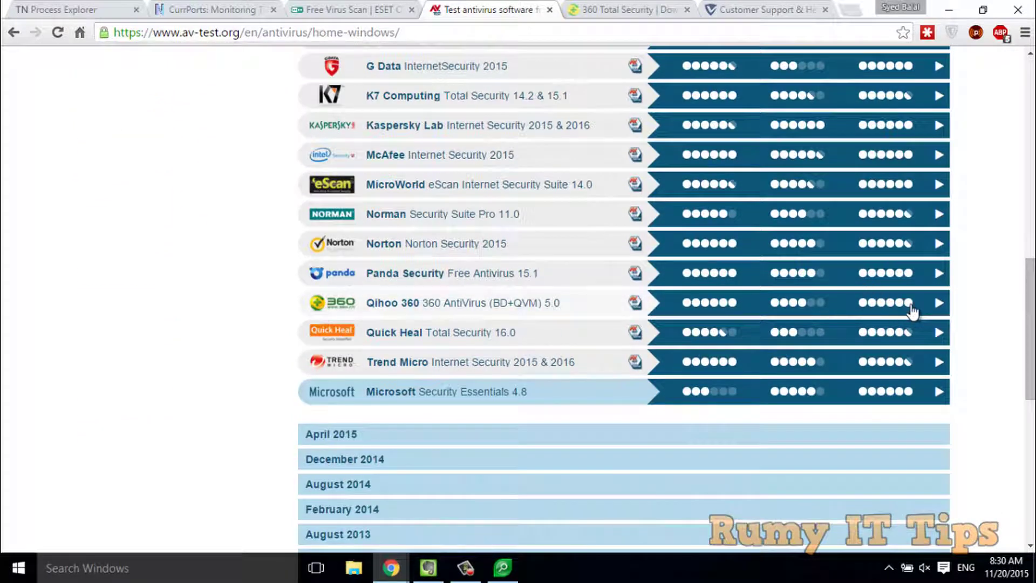
scroll(934, 381, up, 5)
scroll(934, 432, up, 5)
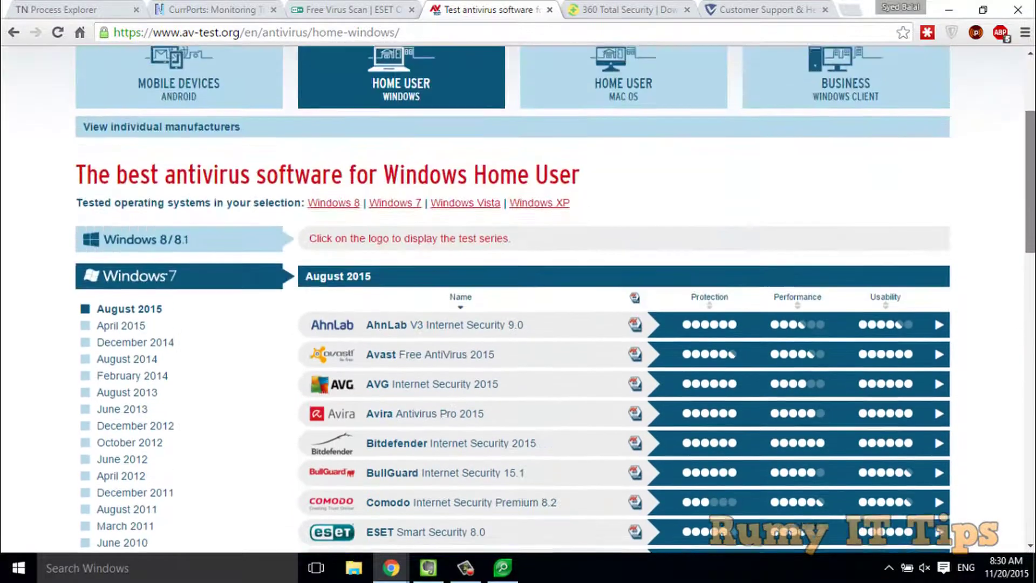
scroll(934, 426, down, 3)
scroll(934, 494, down, 1)
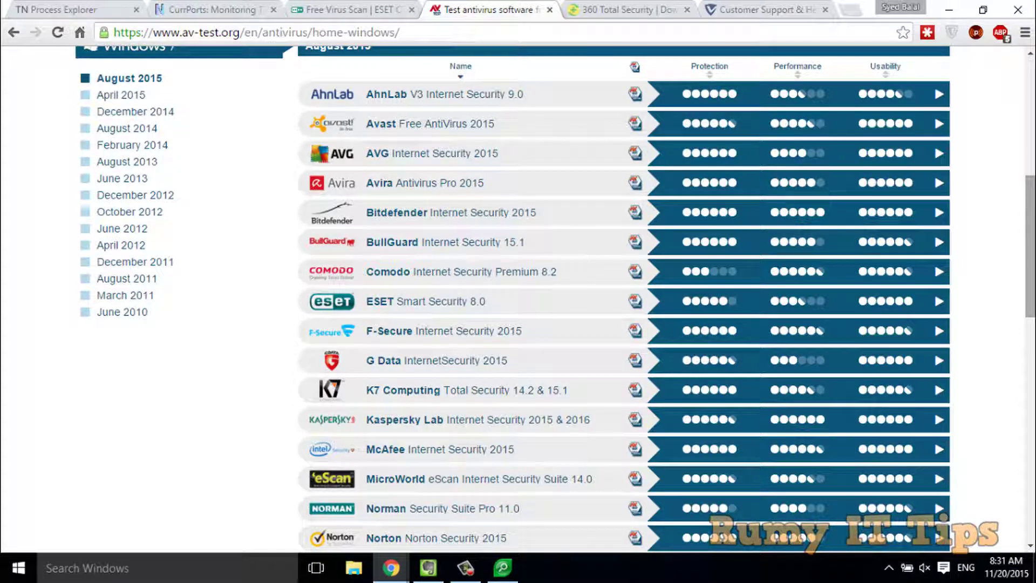
scroll(934, 313, up, 1)
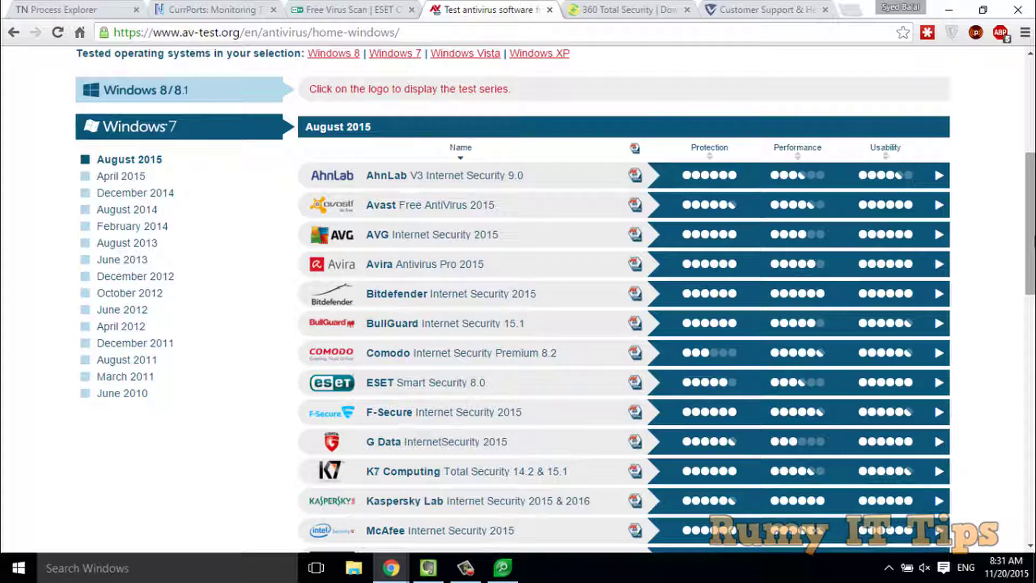
Step: Bring up the VIPRE support page with the VIPRE Rescue tool and point out its web address
click(769, 9)
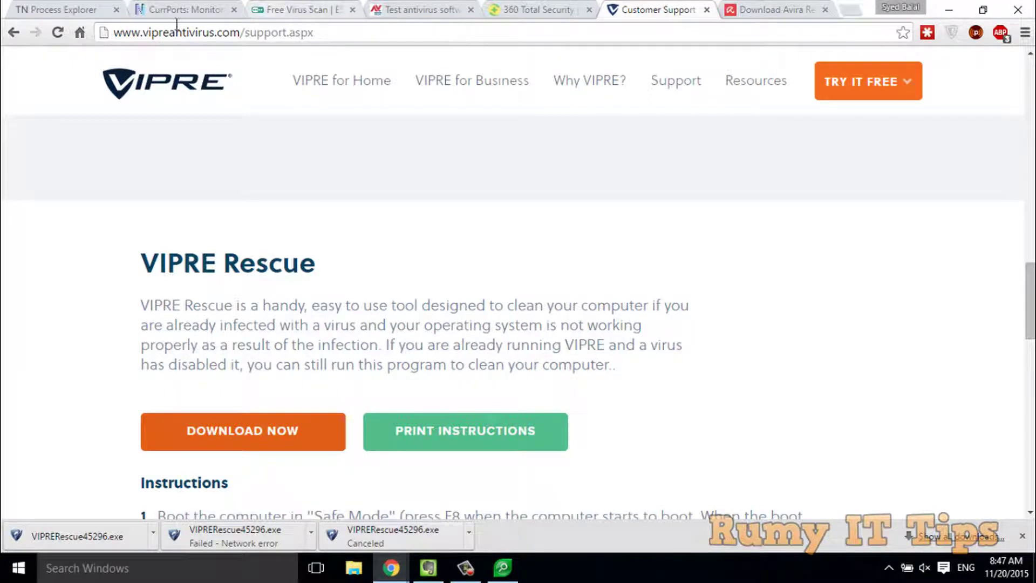
drag(169, 33, 270, 33)
click(61, 276)
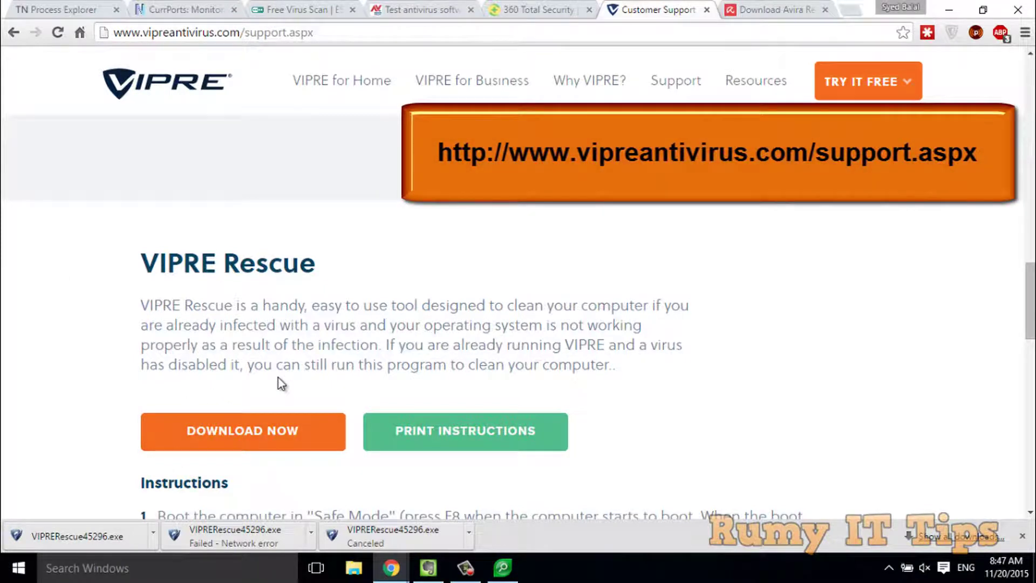
Step: Read the VIPRE Rescue instructions, highlighting "Safe Mode" in the first one, and return to the tool's description
scroll(44, 344, down, 3)
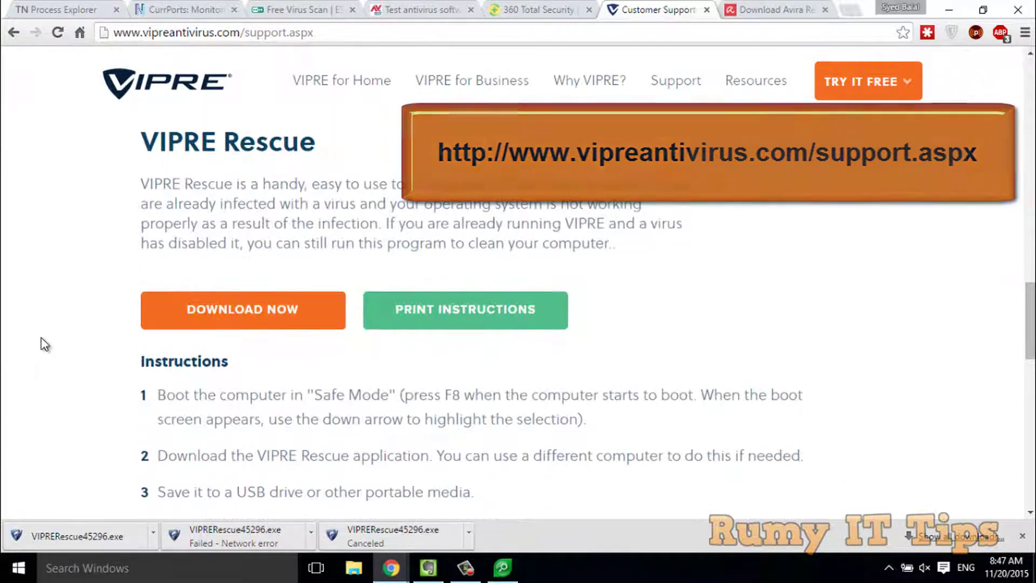
scroll(44, 344, down, 1)
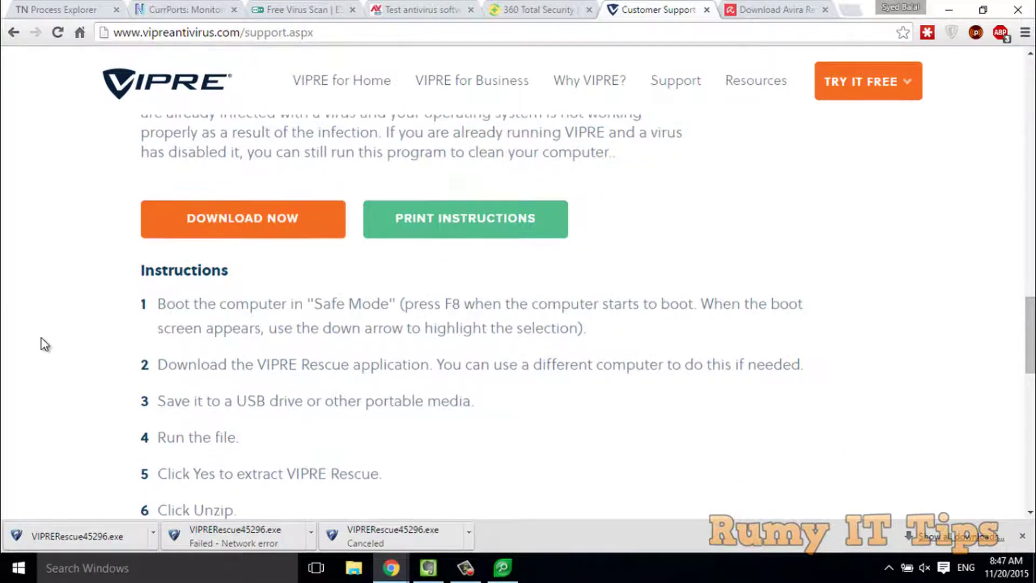
drag(315, 305, 406, 310)
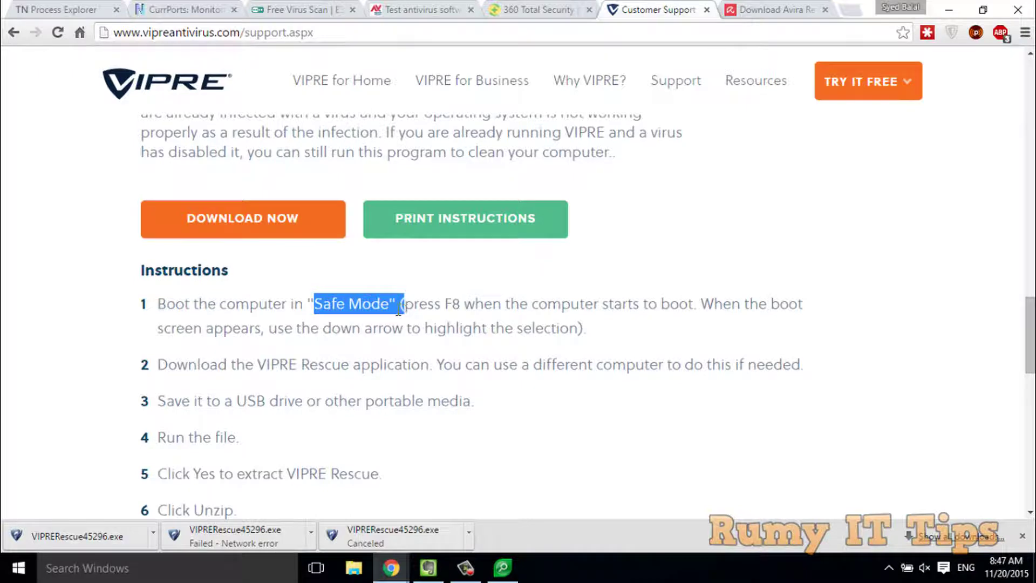
click(100, 346)
scroll(100, 346, up, 1)
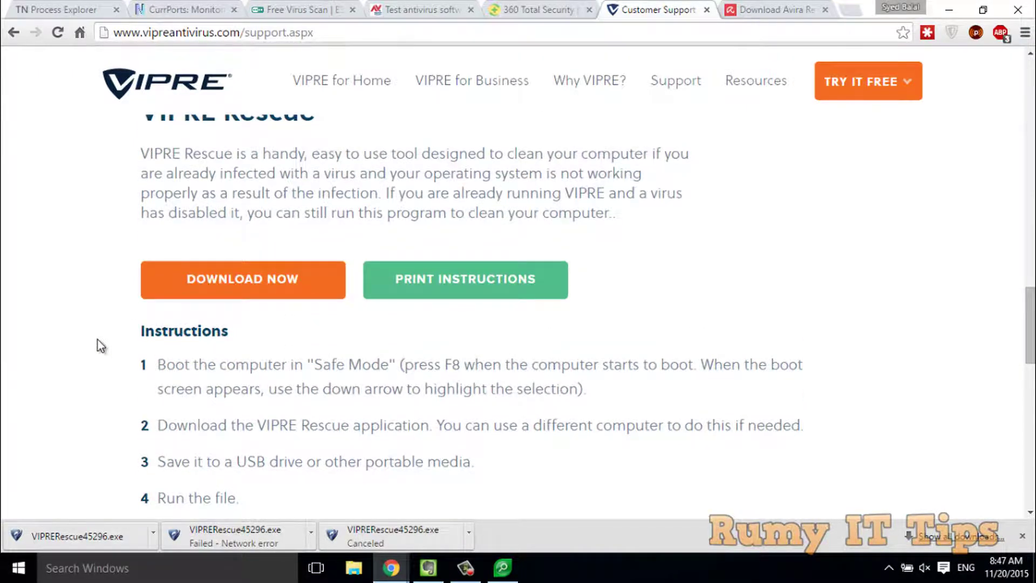
scroll(101, 346, up, 2)
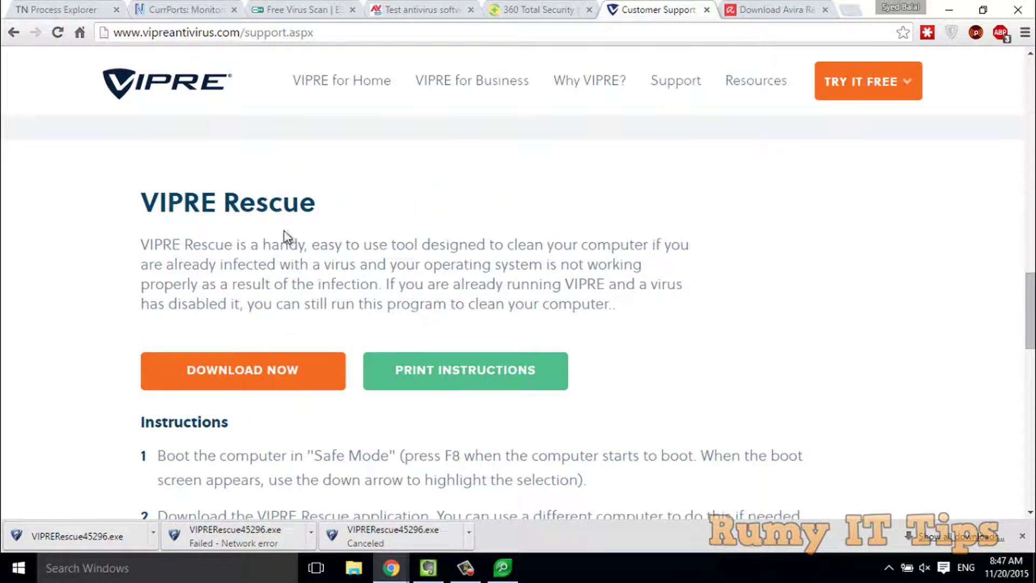
Step: Bring up the Avira Rescue System download page and point out its web address
click(753, 9)
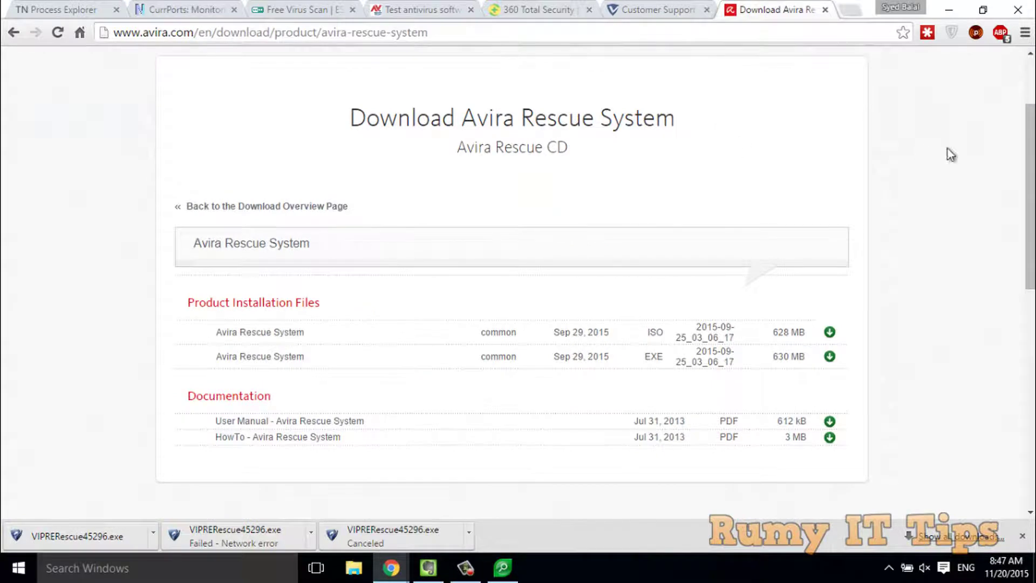
scroll(1032, 106, up, 2)
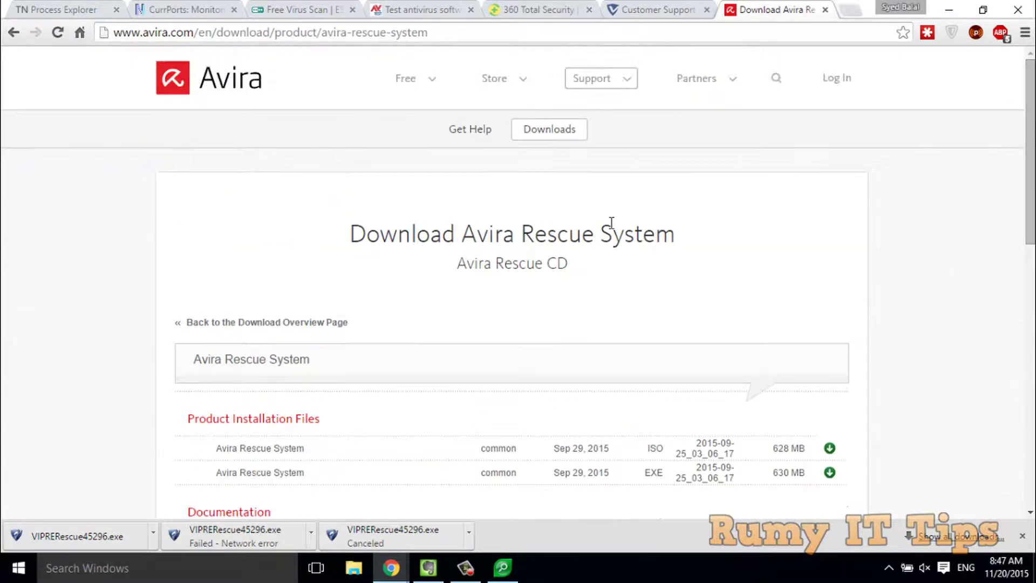
drag(146, 31, 389, 32)
click(58, 289)
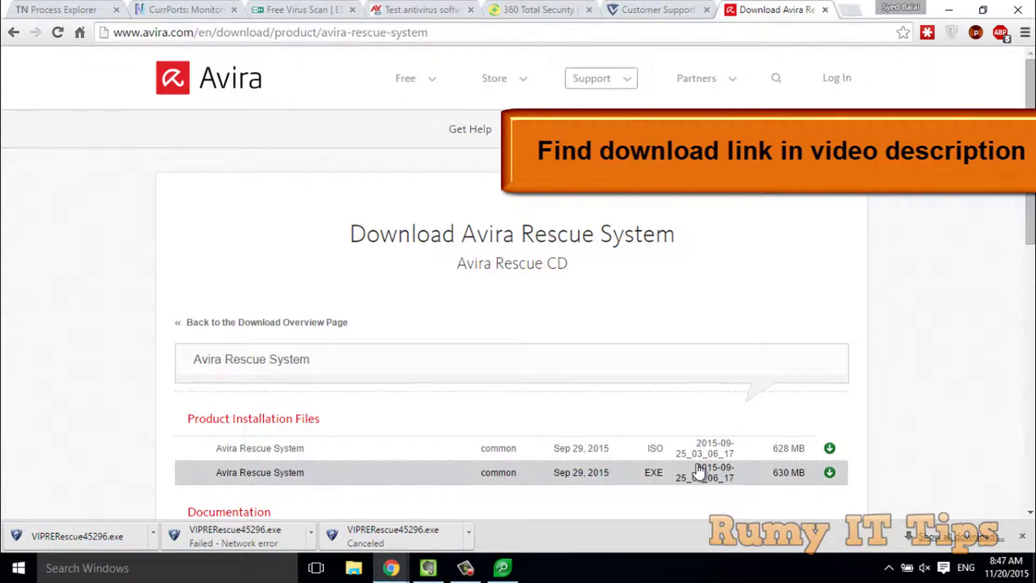
Step: Look over the Avira Rescue System installation files and documentation, and minimize the browser window
drag(1030, 216, 1030, 313)
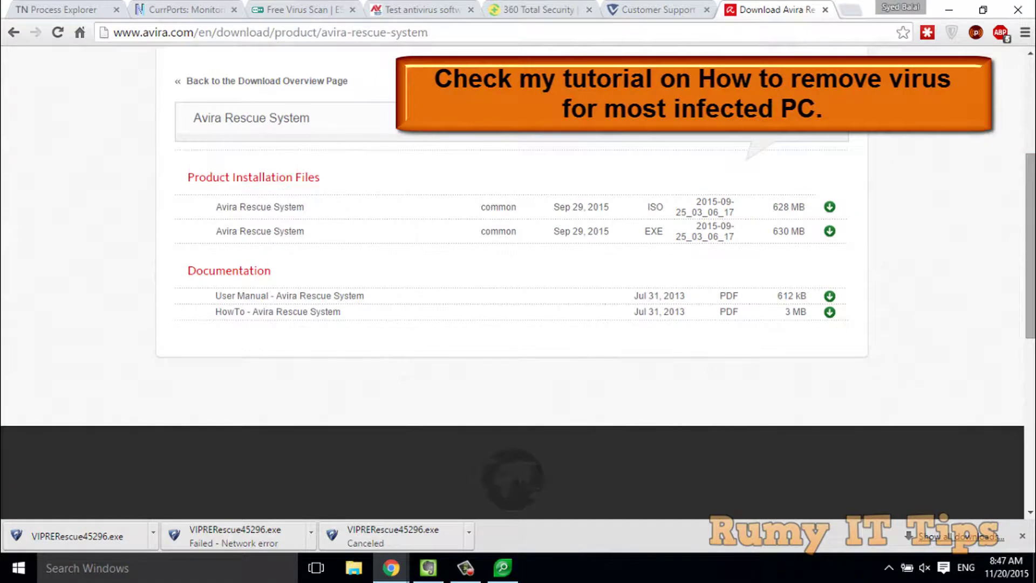
drag(1033, 235, 1033, 119)
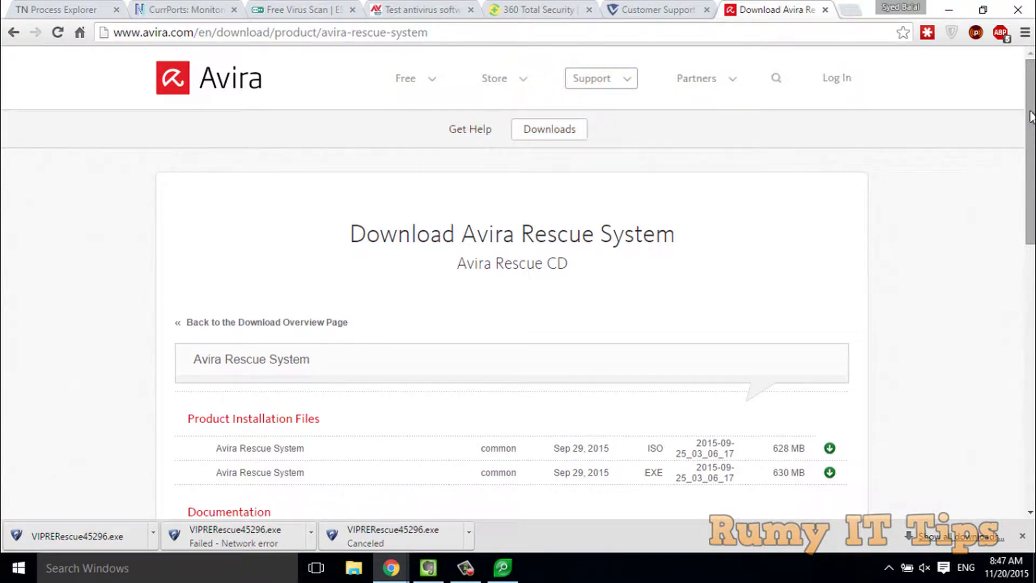
click(948, 5)
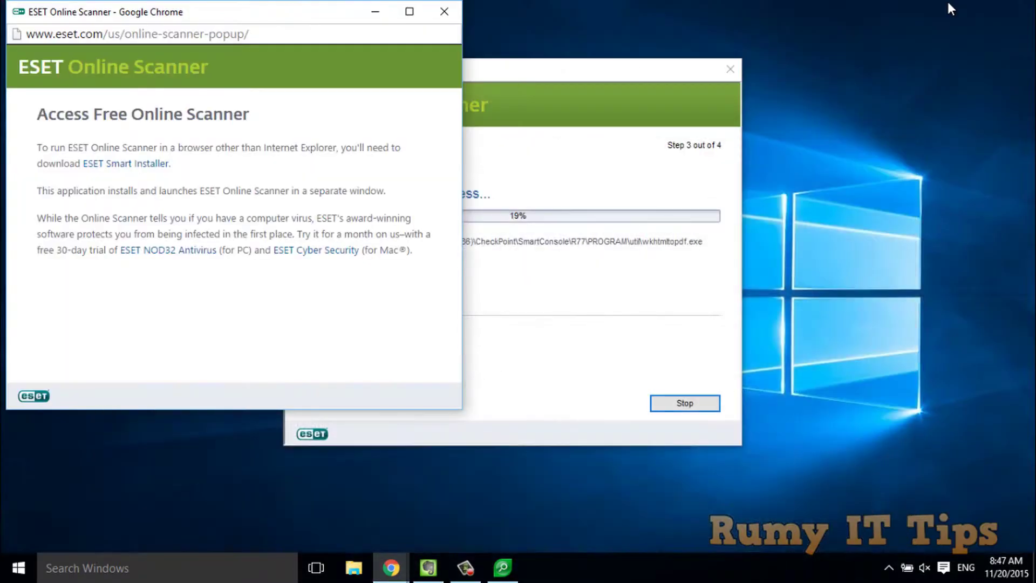